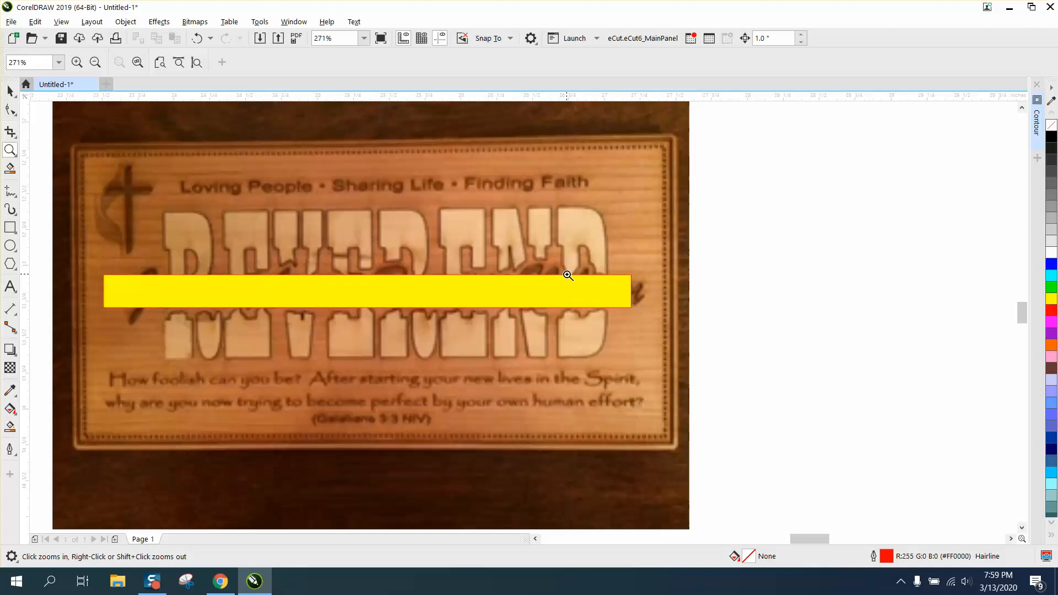
Step: Move the black WOOD IN LAY text straight down 2 inches, out of the red rectangle
{"action": "scroll", "coordinate": [567, 276], "scroll_direction": "down", "scroll_amount": 4}
{"action": "left_click_drag", "start_coordinate": [242, 264], "coordinate": [525, 369]}
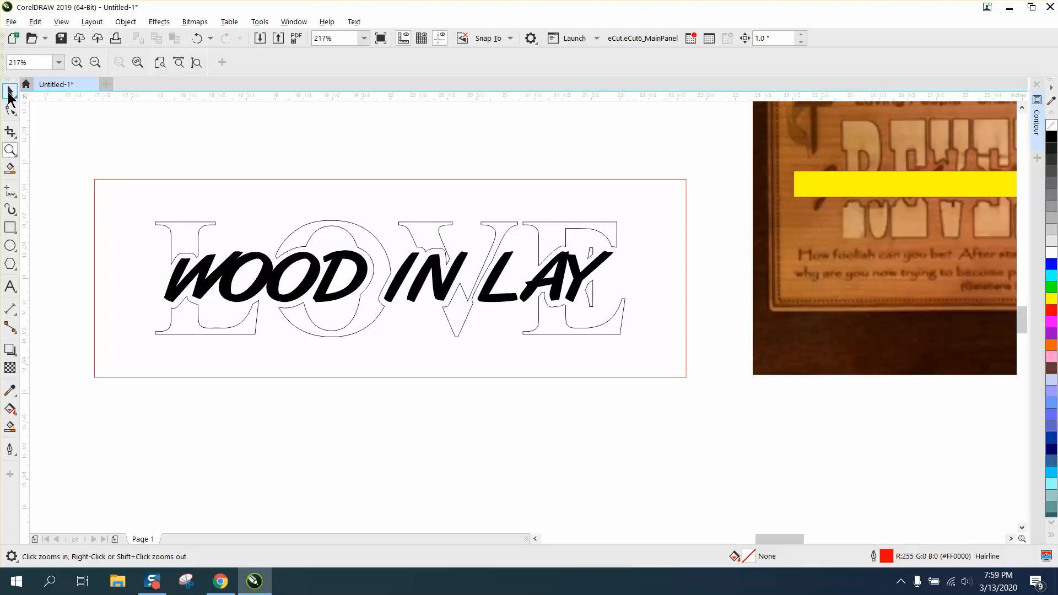
{"action": "left_click", "coordinate": [10, 91]}
{"action": "scroll", "coordinate": [145, 108], "scroll_direction": "up", "scroll_amount": 3}
{"action": "scroll", "coordinate": [300, 219], "scroll_direction": "down", "scroll_amount": 7}
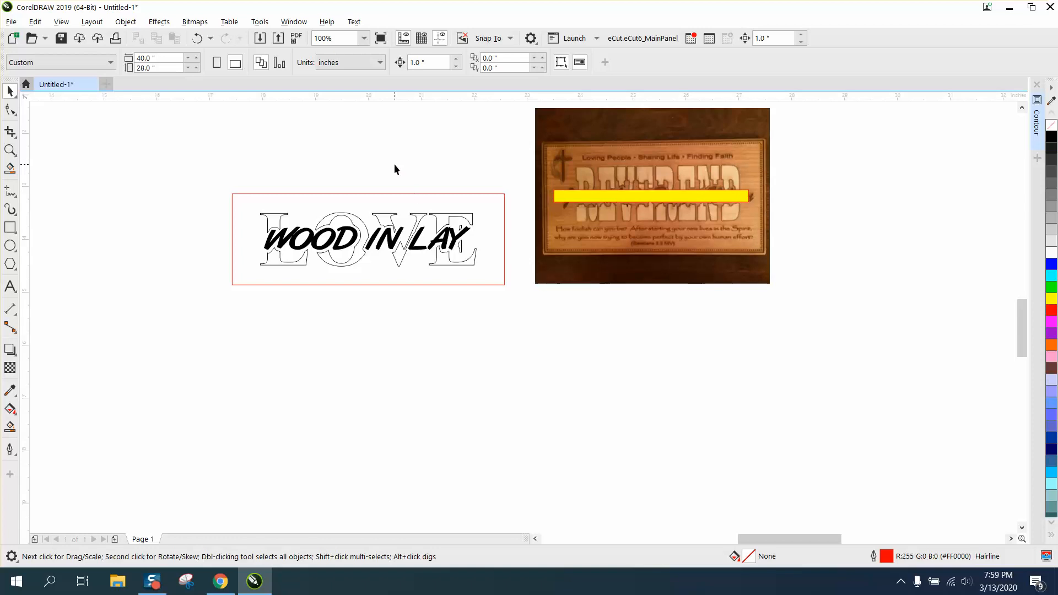
{"action": "left_click", "coordinate": [414, 242]}
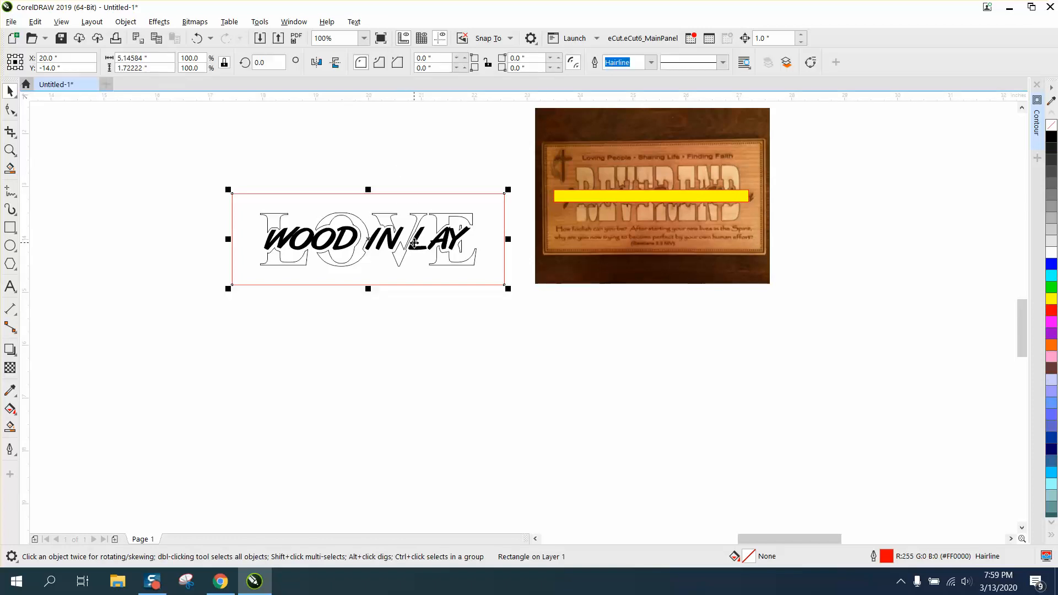
{"action": "left_click", "coordinate": [338, 114]}
{"action": "left_click", "coordinate": [297, 231]}
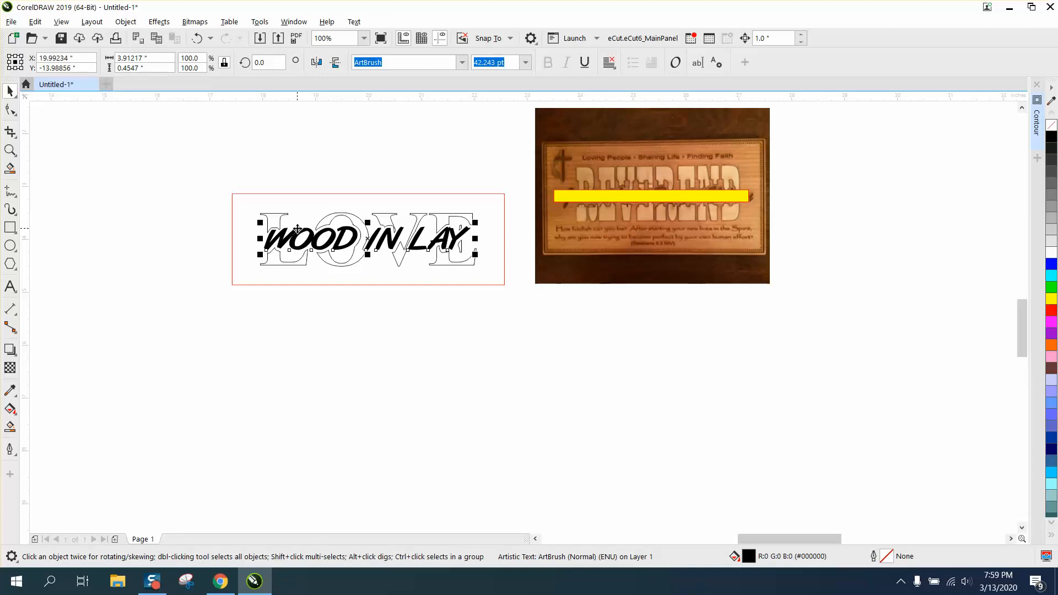
{"action": "key", "text": "Down"}
{"action": "key", "text": "Down"}
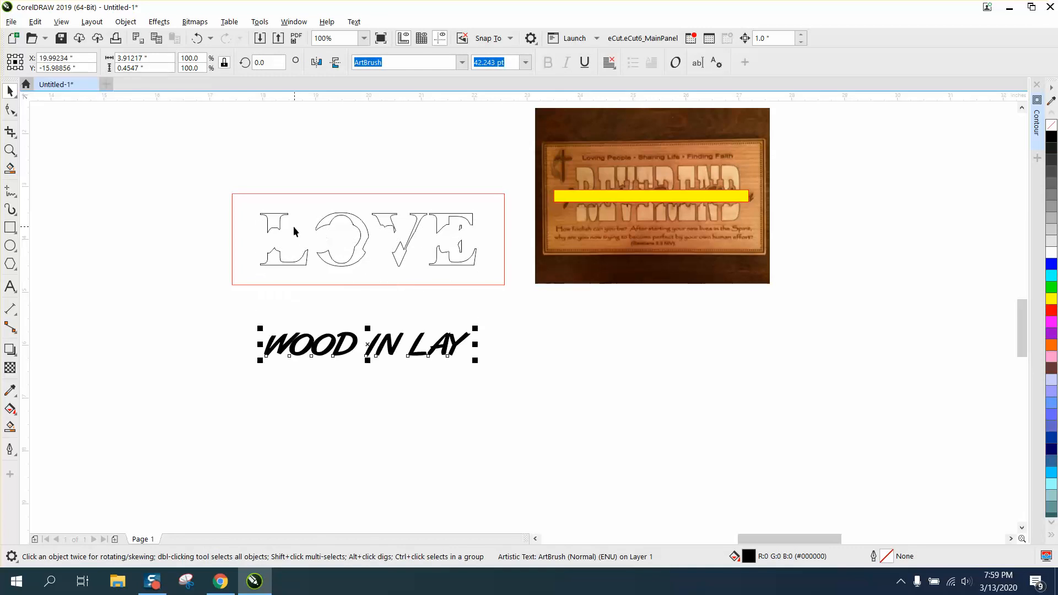
Step: Duplicate the outlined LOVE lettering and place the copy 3 inches straight below the original
{"action": "left_click_drag", "start_coordinate": [240, 190], "coordinate": [498, 292]}
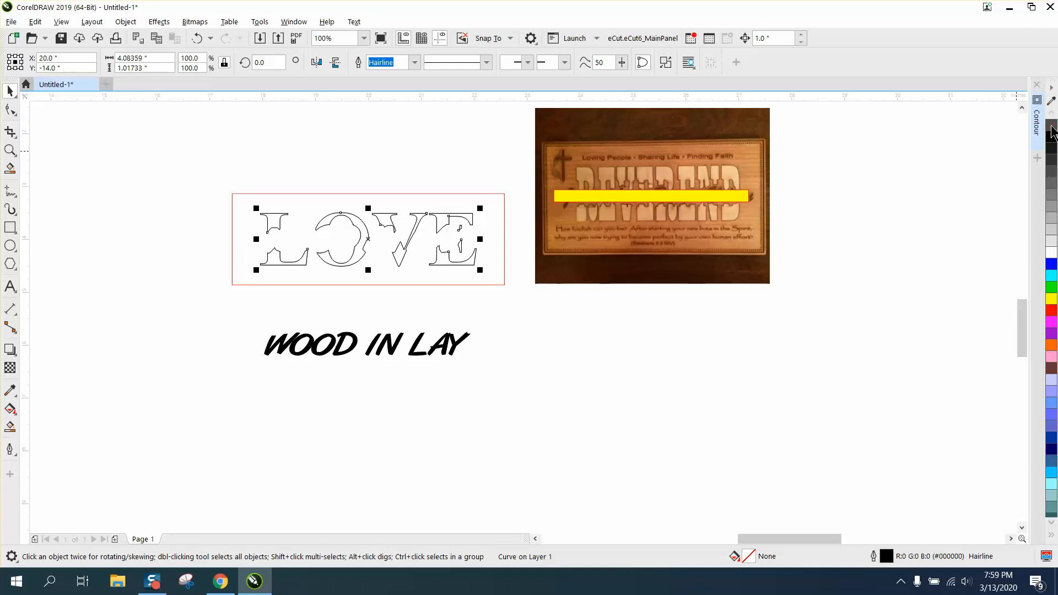
{"action": "key", "text": "Down"}
{"action": "key", "text": "Down"}
{"action": "key", "text": "Down"}
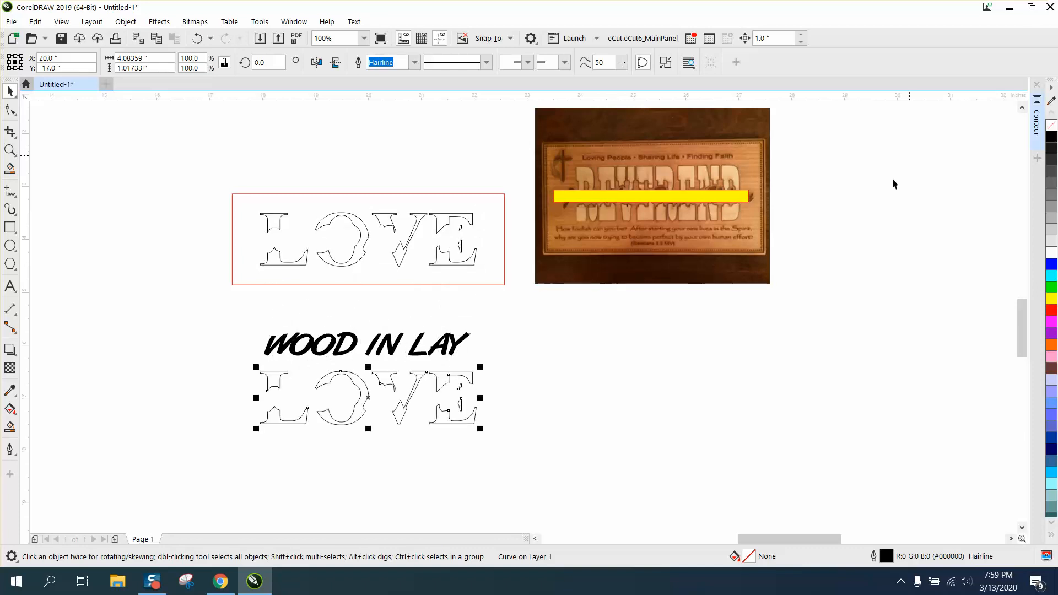
Step: Fill the original LOVE lettering inside the red rectangle with black
{"action": "left_click_drag", "start_coordinate": [244, 163], "coordinate": [495, 298]}
{"action": "left_click", "coordinate": [1051, 139]}
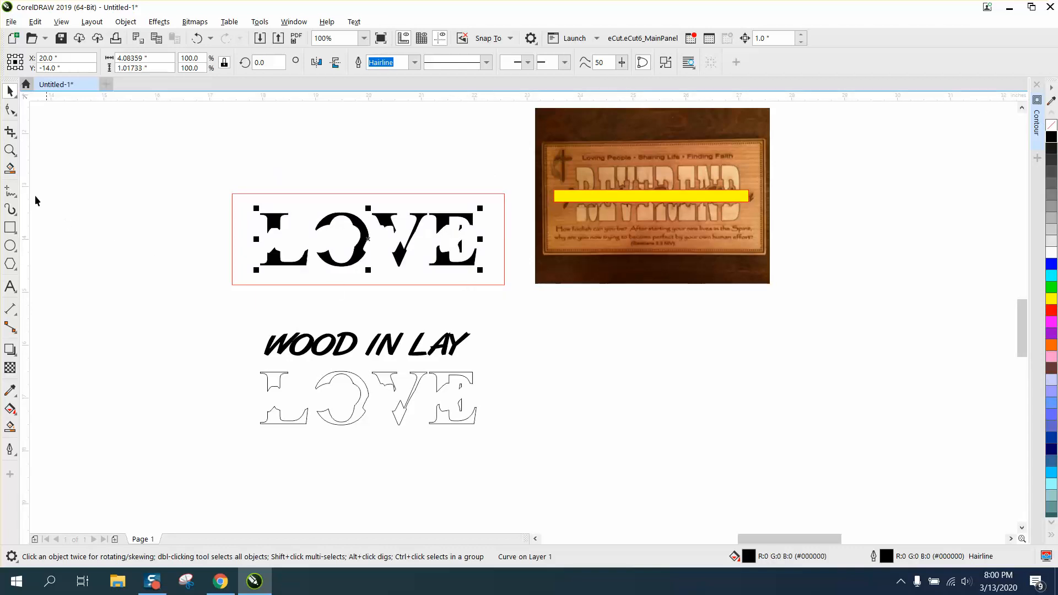
{"action": "left_click", "coordinate": [11, 152]}
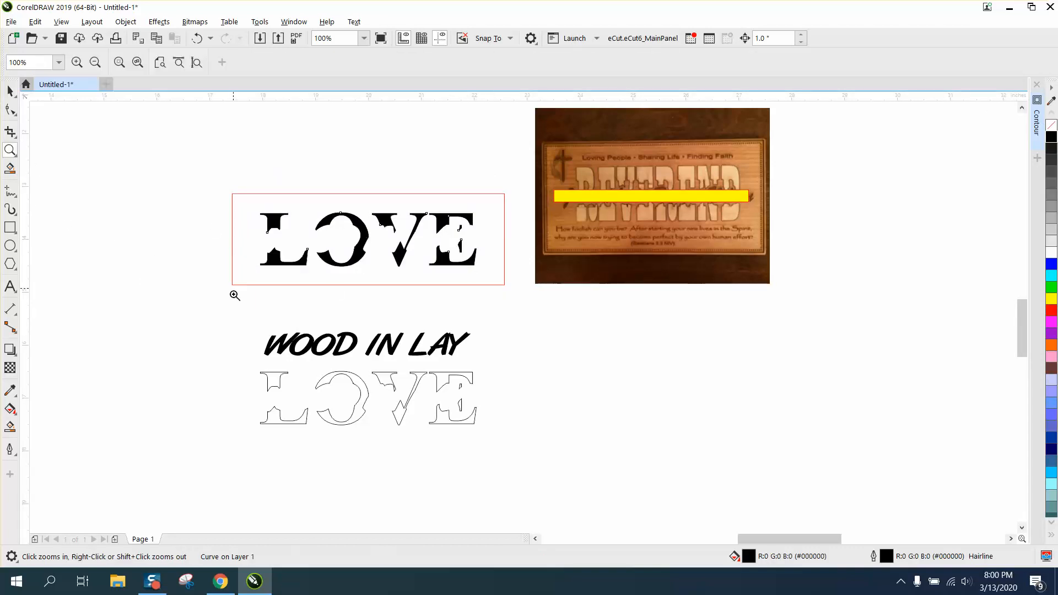
{"action": "left_click", "coordinate": [10, 91]}
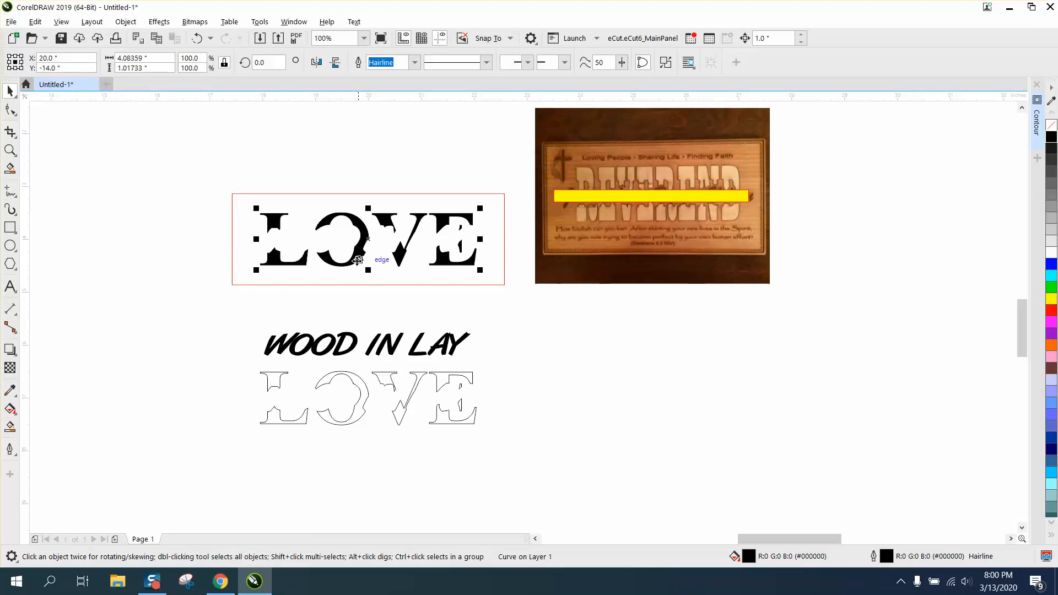
Step: Give the lower LOVE copy a red outline and inspect its small pieces up close
{"action": "left_click", "coordinate": [448, 386]}
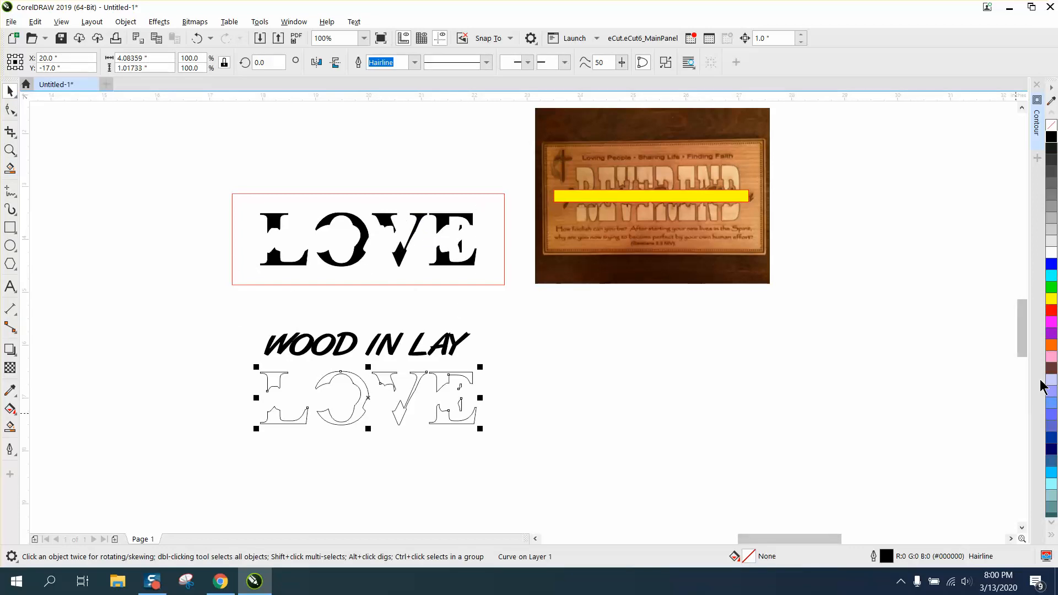
{"action": "right_click", "coordinate": [1052, 312]}
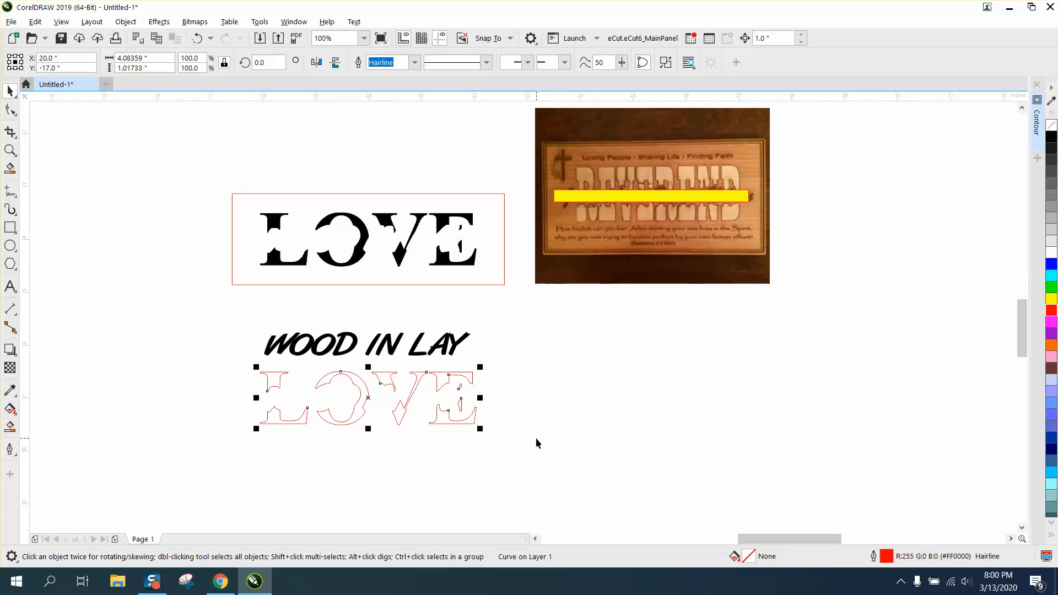
{"action": "left_click", "coordinate": [10, 149]}
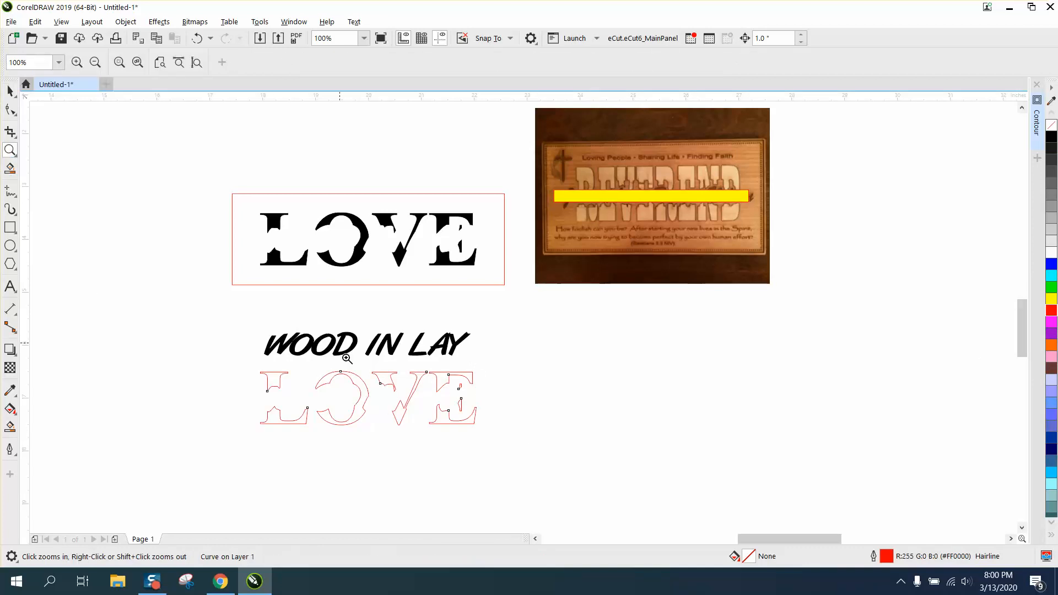
{"action": "left_click_drag", "start_coordinate": [347, 359], "coordinate": [594, 453]}
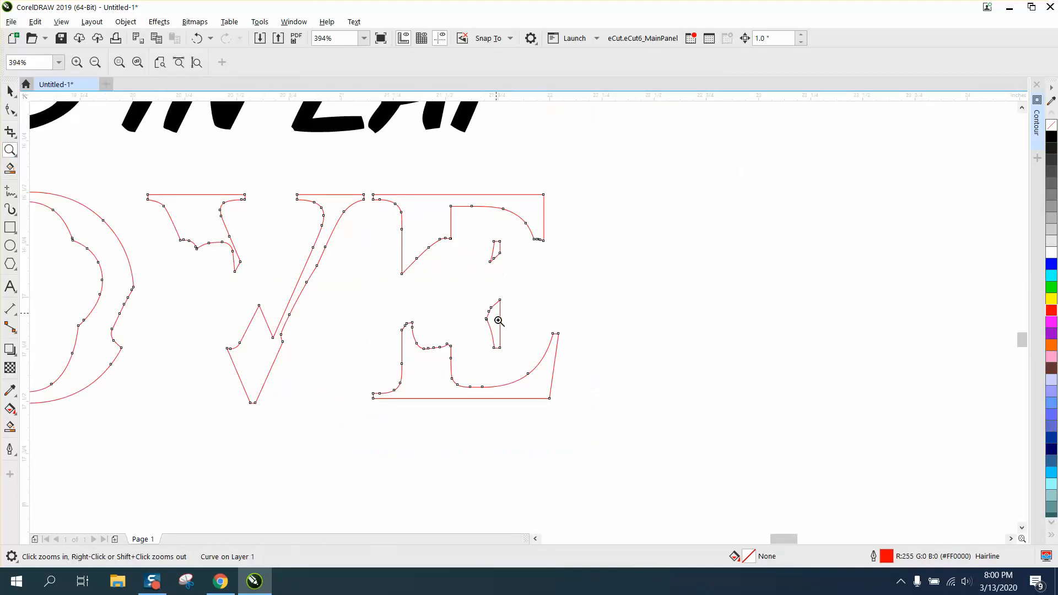
{"action": "right_click", "coordinate": [496, 250]}
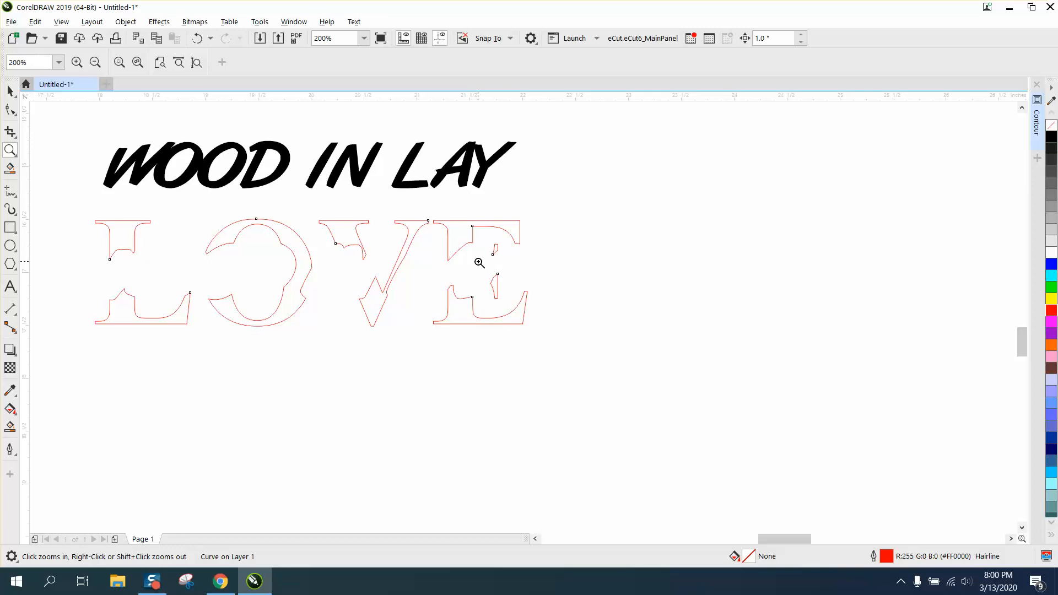
{"action": "right_click", "coordinate": [478, 263]}
{"action": "left_click", "coordinate": [10, 91]}
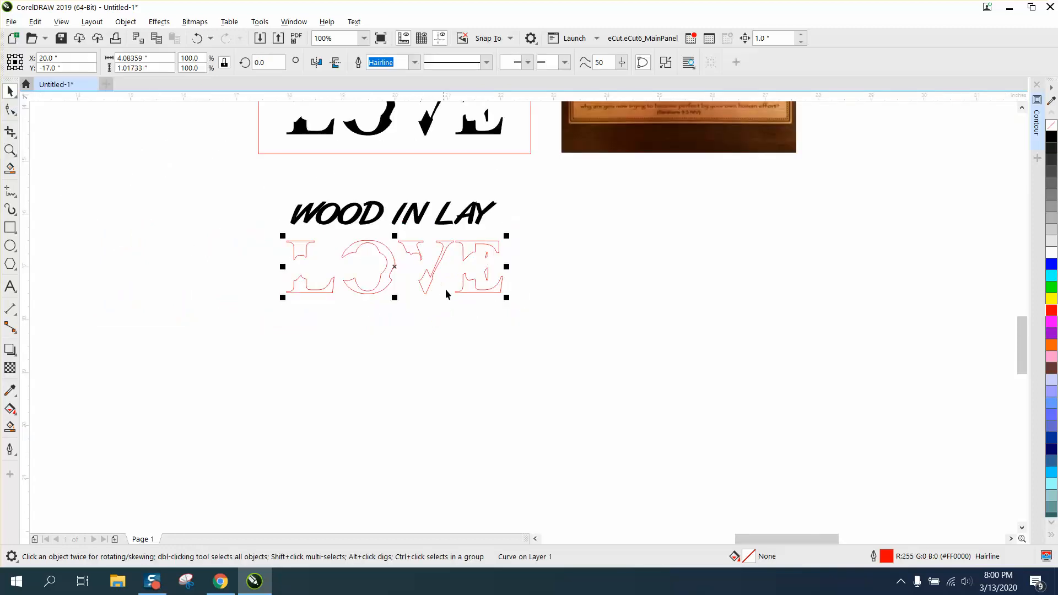
Step: Remove the black fill from the LOVE lettering inside the red rectangle
{"action": "scroll", "coordinate": [468, 307], "scroll_direction": "down", "scroll_amount": 1}
{"action": "left_click_drag", "start_coordinate": [365, 187], "coordinate": [501, 239]}
{"action": "left_click", "coordinate": [1051, 125]}
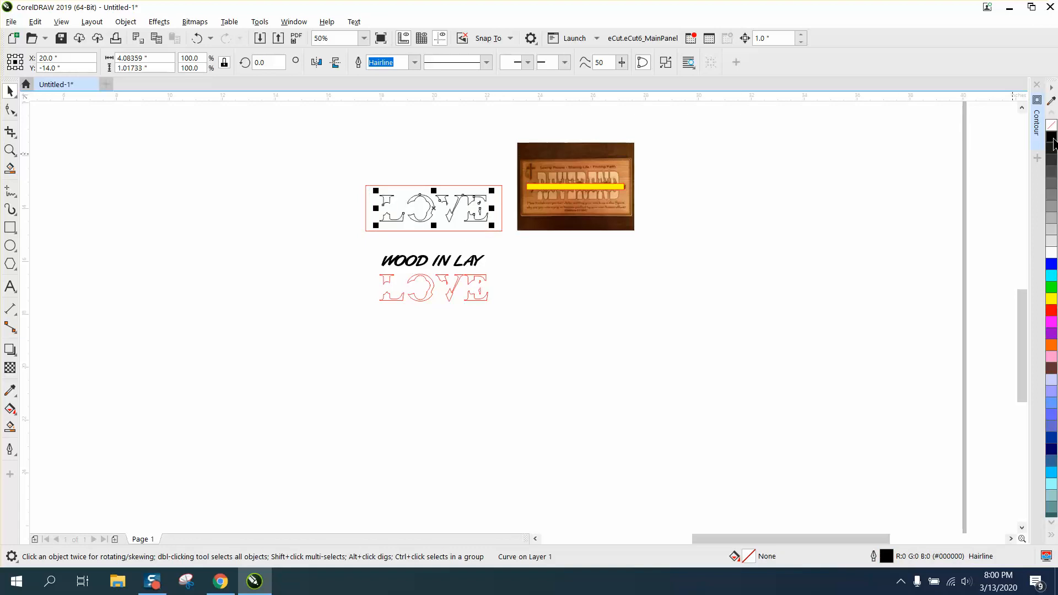
Step: Fill the lower LOVE copy with orange
{"action": "left_click_drag", "start_coordinate": [361, 270], "coordinate": [493, 306]}
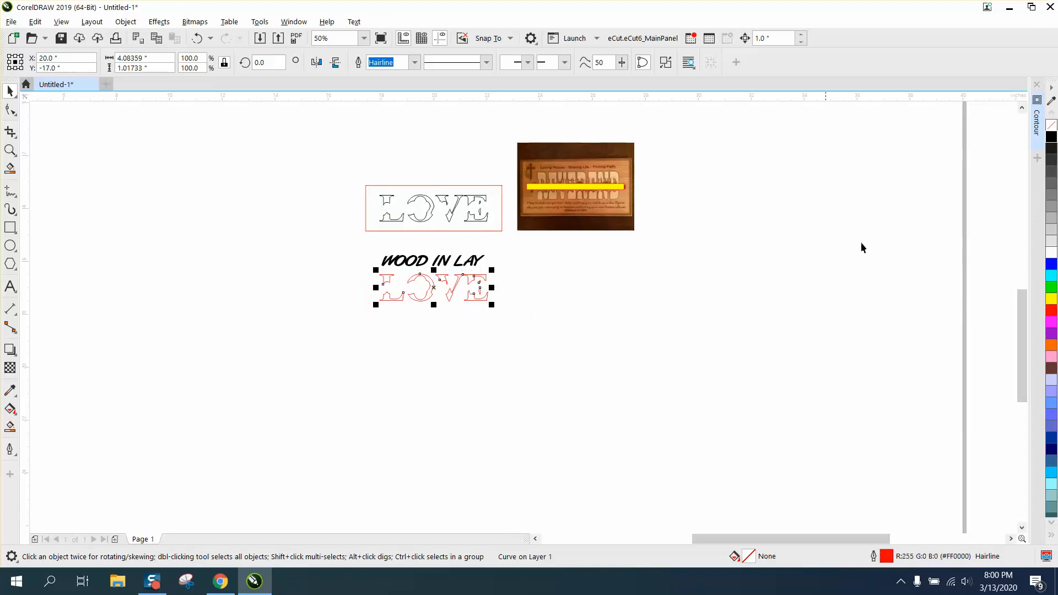
{"action": "left_click", "coordinate": [1052, 345]}
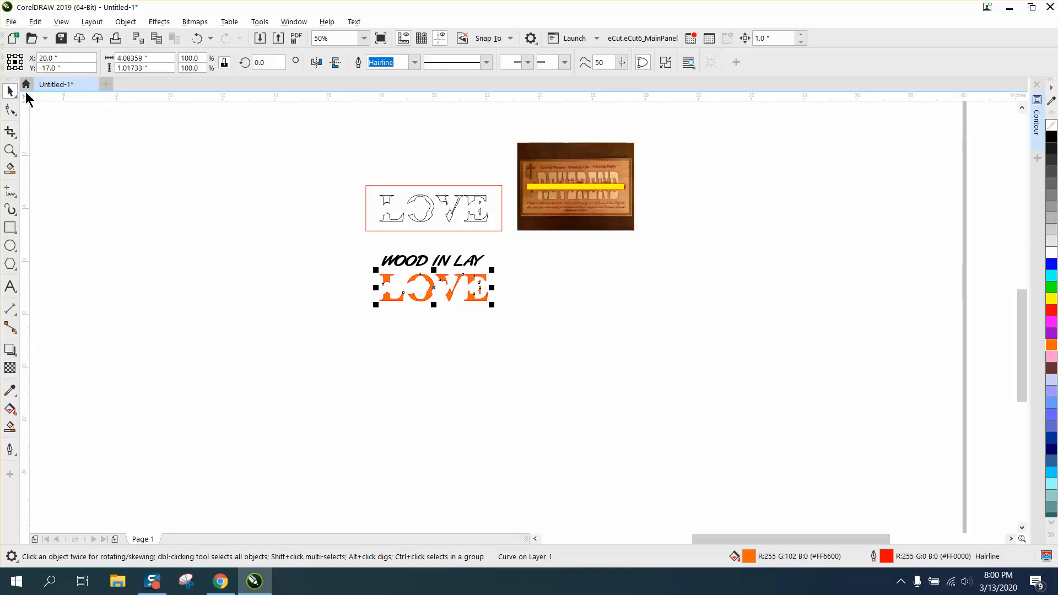
{"action": "left_click", "coordinate": [10, 150]}
{"action": "left_click_drag", "start_coordinate": [331, 165], "coordinate": [597, 369]}
{"action": "key", "text": "space"}
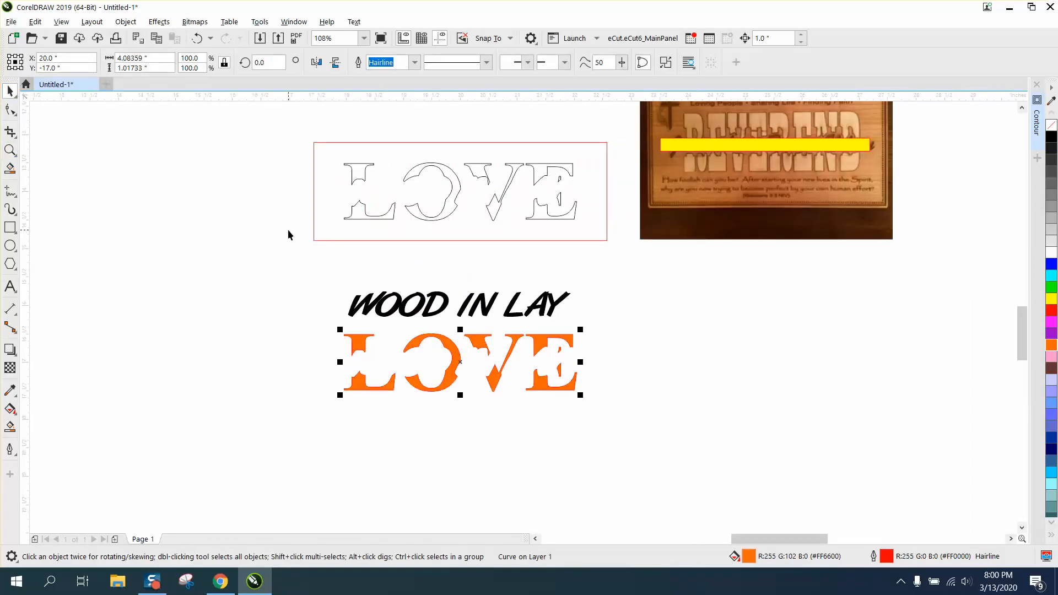
Step: Move the orange LOVE copy up 3 inches onto the outlined lettering in the red rectangle
{"action": "key", "text": "Up"}
{"action": "key", "text": "Up"}
{"action": "key", "text": "Up"}
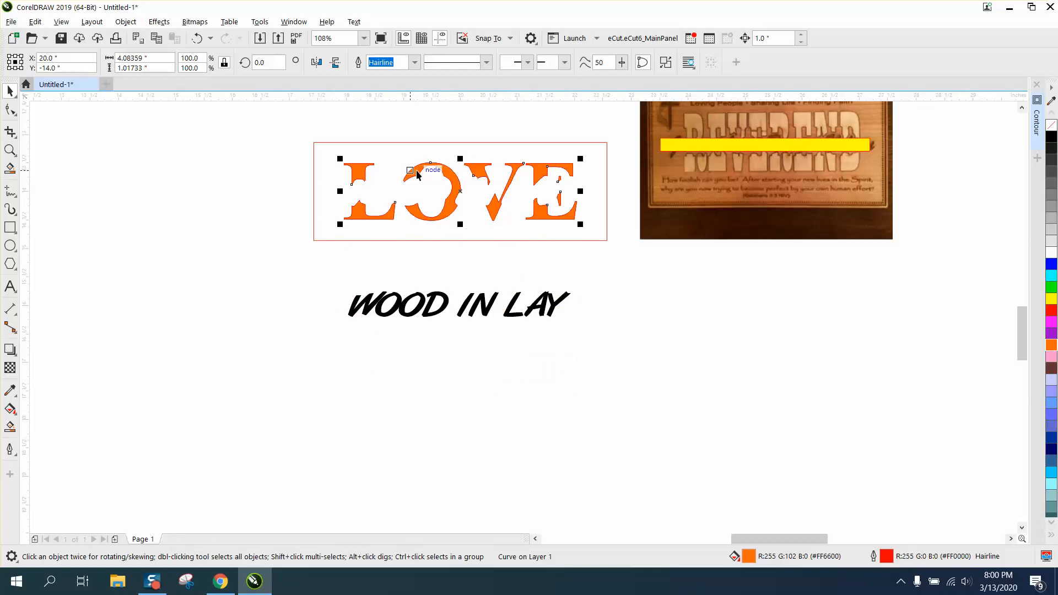
Step: Move the orange LOVE copy down 4 inches below the text, and restyle it with no fill and a black outline
{"action": "key", "text": "Down"}
{"action": "key", "text": "Down"}
{"action": "key", "text": "Down"}
{"action": "key", "text": "Down"}
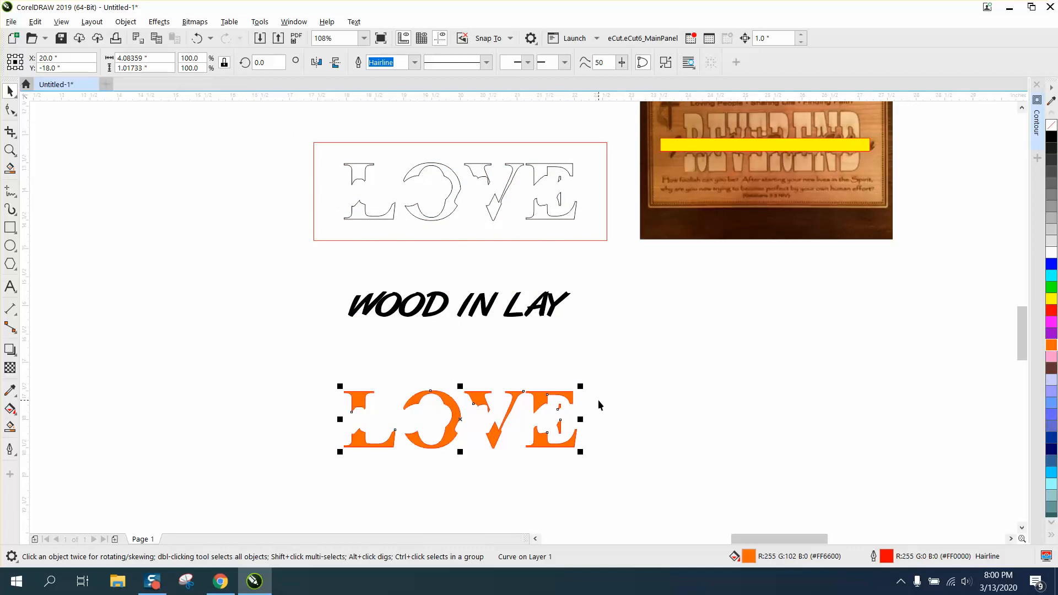
{"action": "left_click", "coordinate": [1051, 126]}
{"action": "right_click", "coordinate": [1052, 138]}
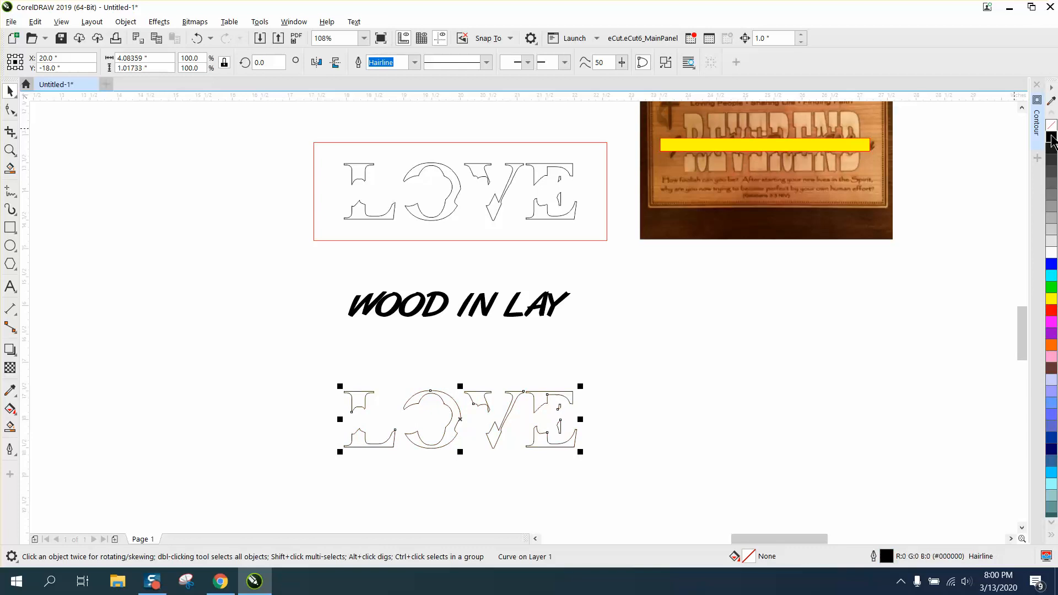
Step: Apply a one-step outside contour to the lower LOVE copy with a 0.05 inch offset and a red outline
{"action": "left_click", "coordinate": [382, 379]}
{"action": "left_click", "coordinate": [369, 393]}
{"action": "left_click", "coordinate": [159, 21]}
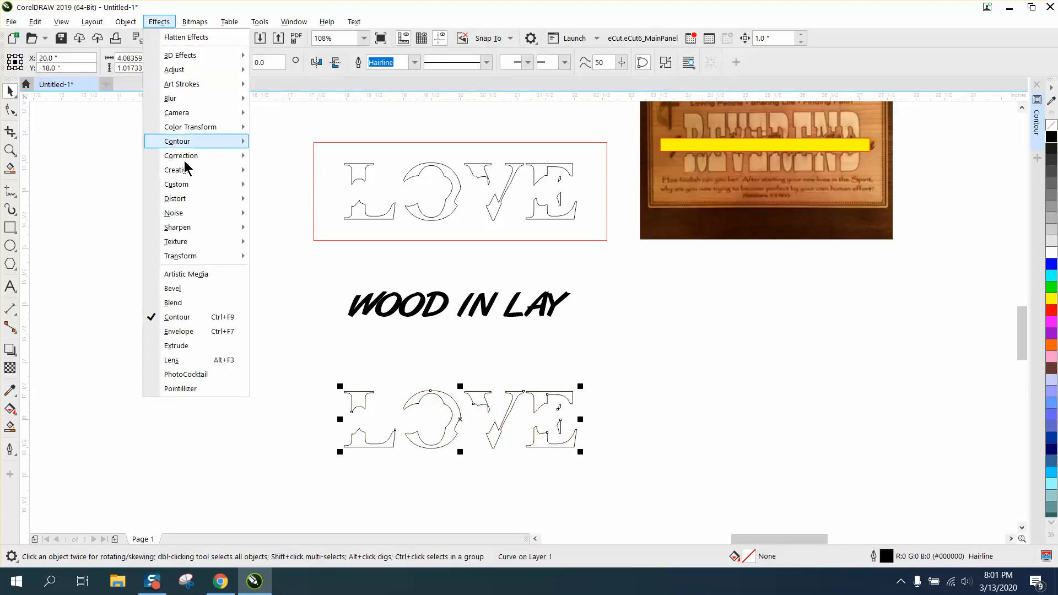
{"action": "left_click", "coordinate": [184, 318]}
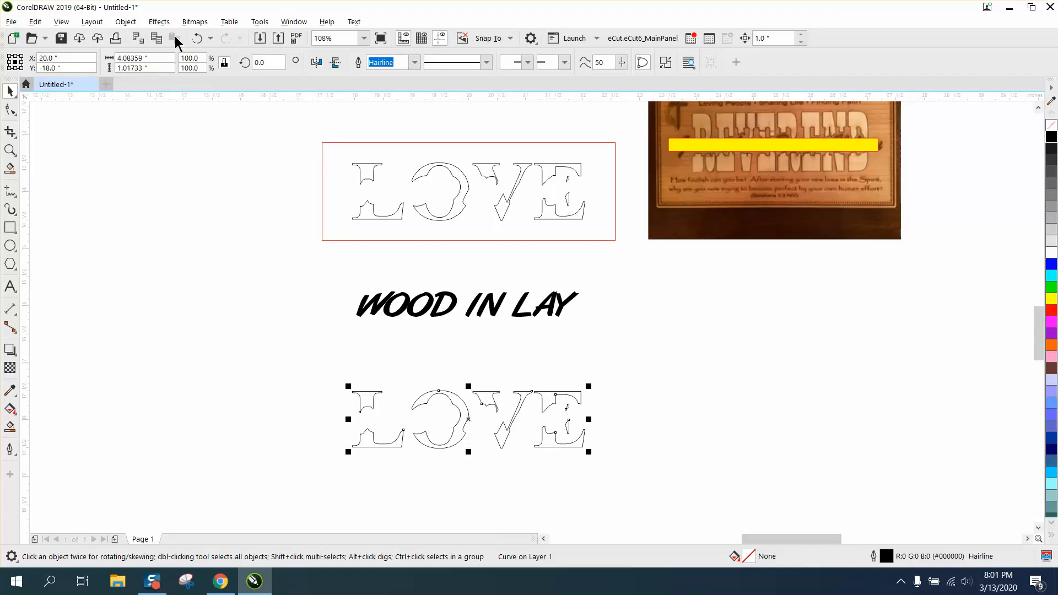
{"action": "left_click", "coordinate": [159, 21]}
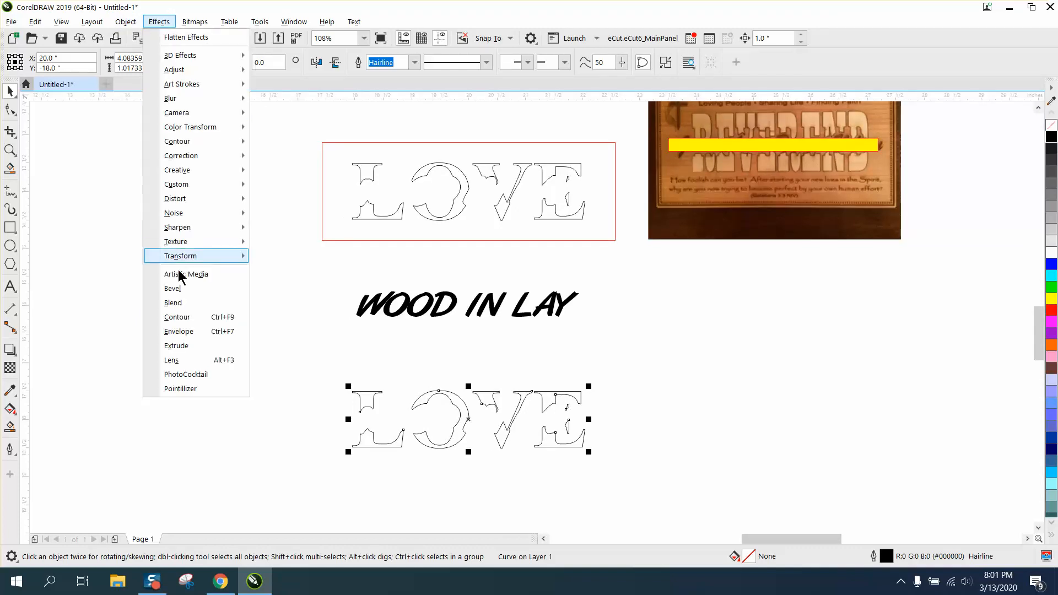
{"action": "left_click", "coordinate": [178, 317]}
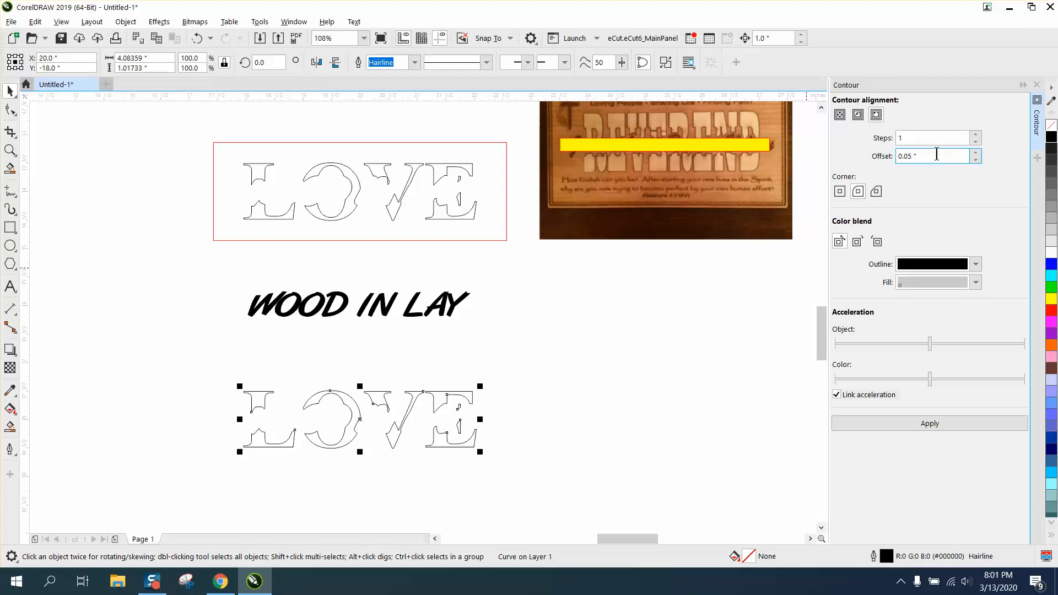
{"action": "left_click_drag", "start_coordinate": [934, 156], "coordinate": [886, 162]}
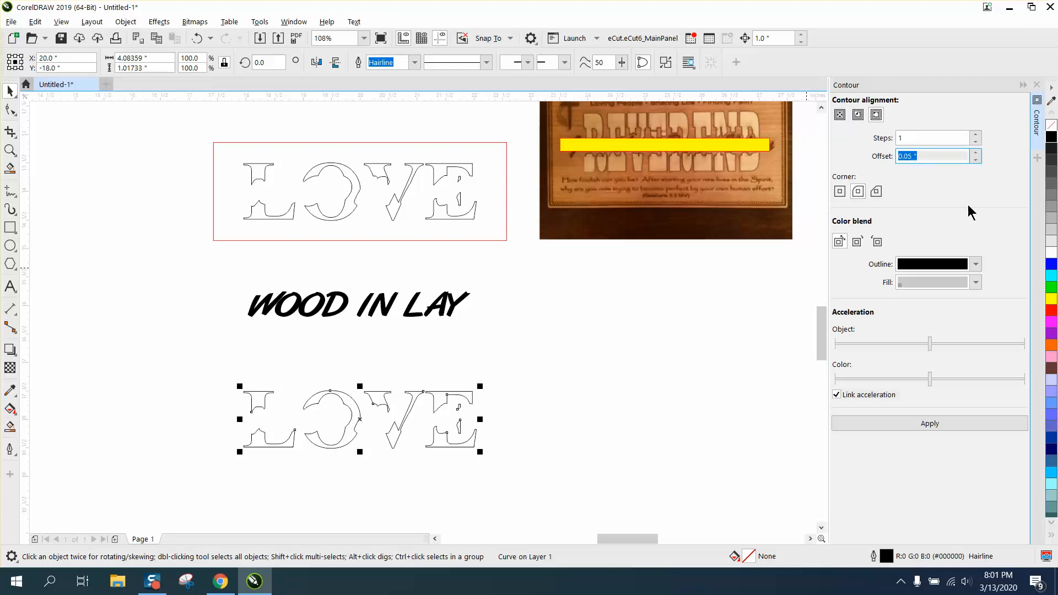
{"action": "left_click", "coordinate": [975, 265]}
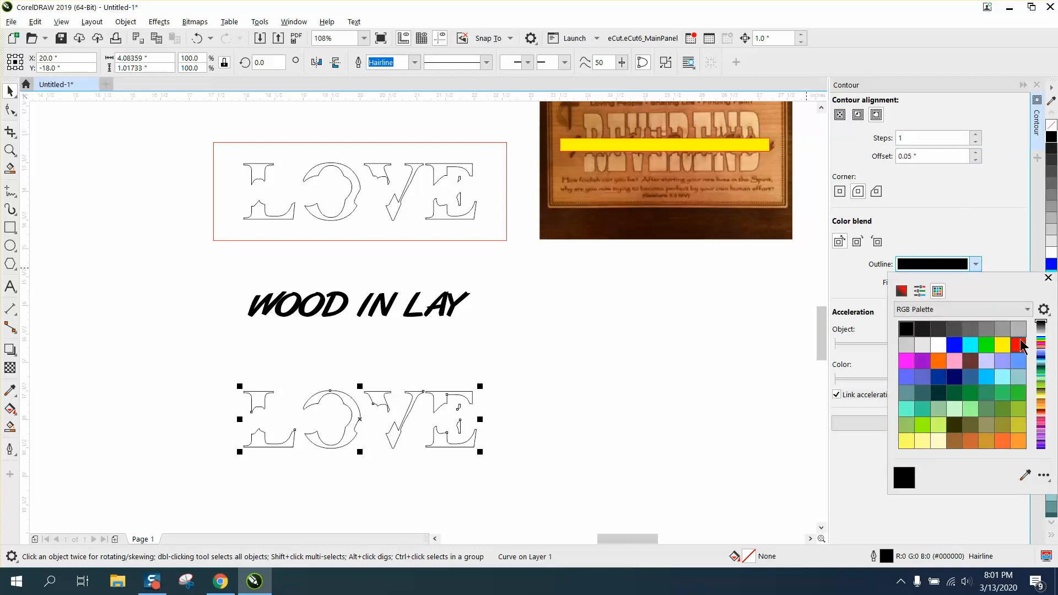
{"action": "left_click", "coordinate": [1020, 346]}
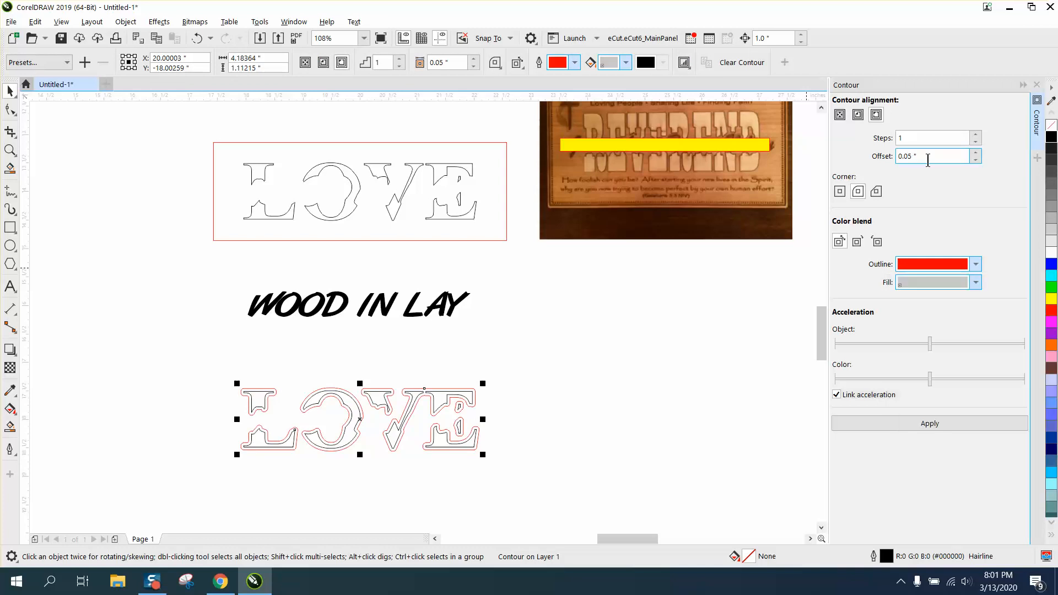
Step: Undo the 0.05 inch contour and contour the lower LOVE copy with a 0.001 inch offset instead
{"action": "left_click", "coordinate": [200, 40]}
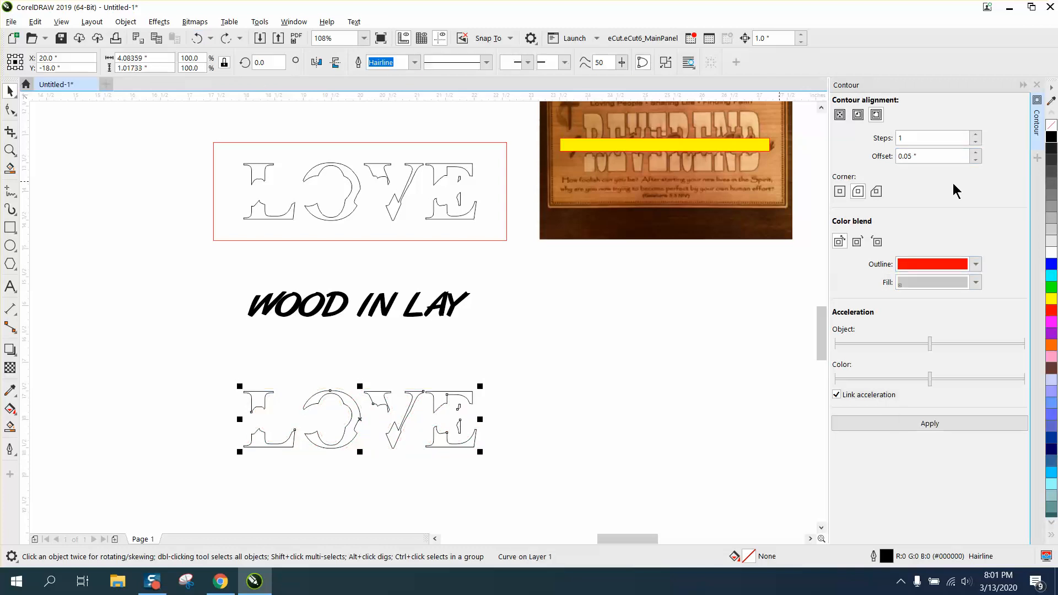
{"action": "left_click_drag", "start_coordinate": [940, 156], "coordinate": [890, 158]}
{"action": "key", "text": "BackSpace"}
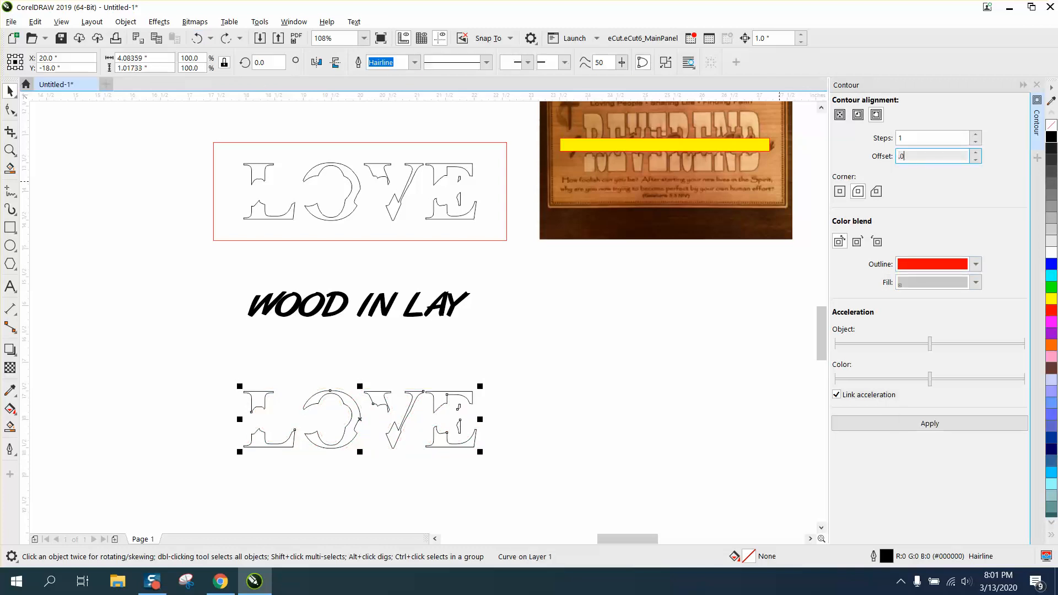
{"action": "type", "text": ".001"}
{"action": "key", "text": "Return"}
{"action": "type", "text": "3"}
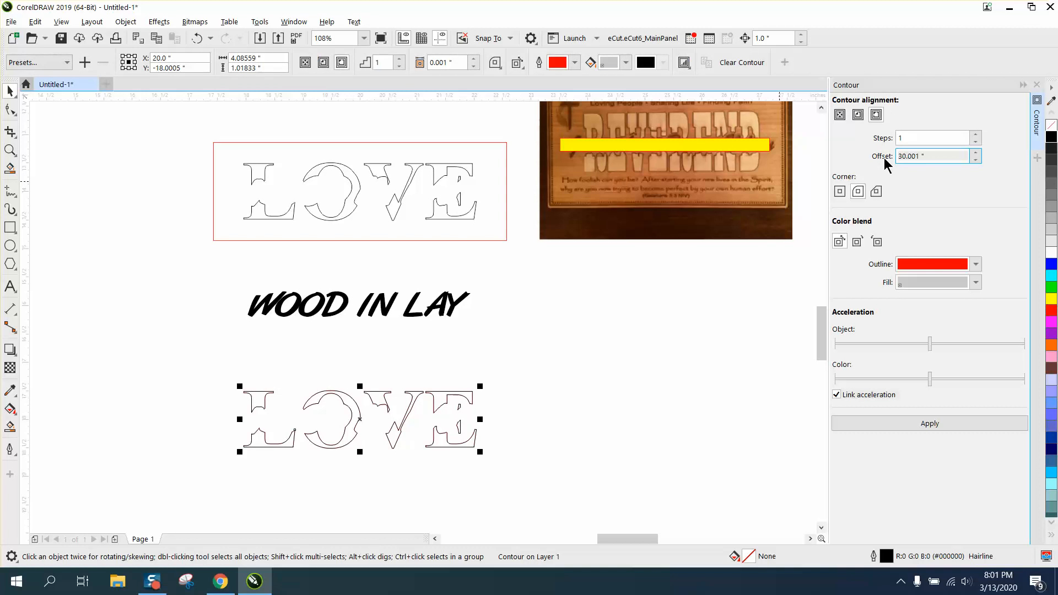
Step: Set the contour offset of the lower LOVE copy to 0.003 inches, apply it and inspect the letter edges
{"action": "left_click_drag", "start_coordinate": [962, 156], "coordinate": [876, 159]}
{"action": "key", "text": "BackSpace"}
{"action": "type", "text": ".003"}
{"action": "left_click", "coordinate": [925, 424]}
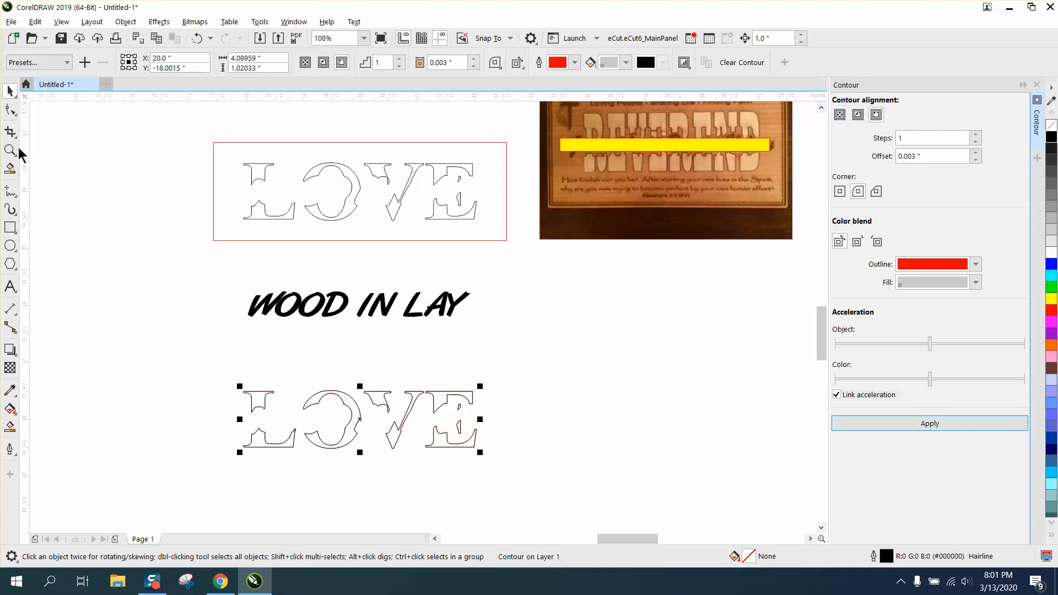
{"action": "left_click", "coordinate": [9, 150]}
{"action": "left_click_drag", "start_coordinate": [372, 377], "coordinate": [419, 404]}
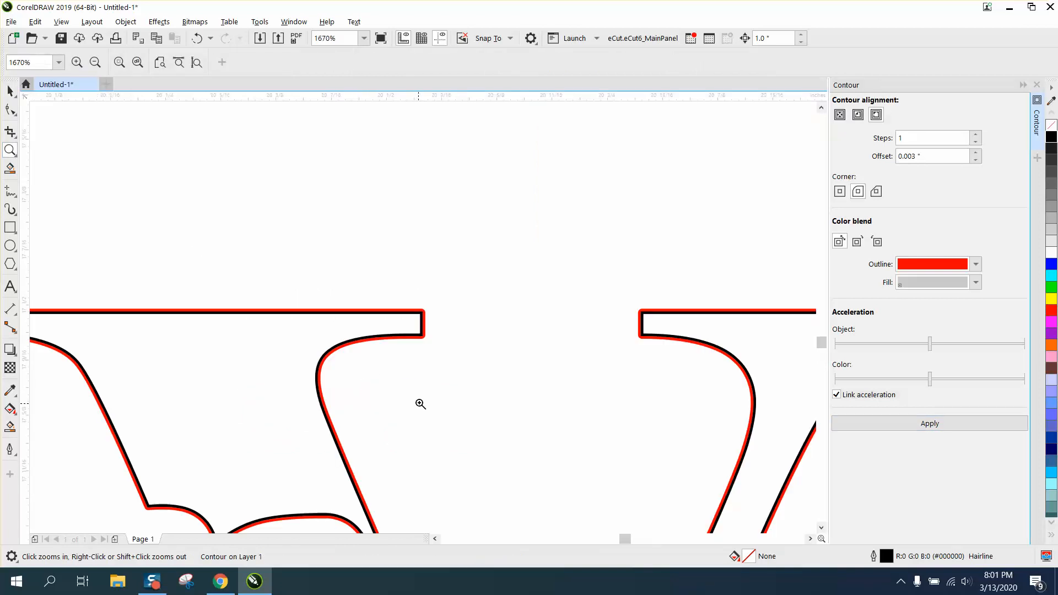
Step: Break the 0.003 inch contour apart from the lower LOVE lettering so both outlines become separate objects
{"action": "left_click_drag", "start_coordinate": [352, 266], "coordinate": [508, 387]}
{"action": "scroll", "coordinate": [399, 296], "scroll_direction": "down", "scroll_amount": 1}
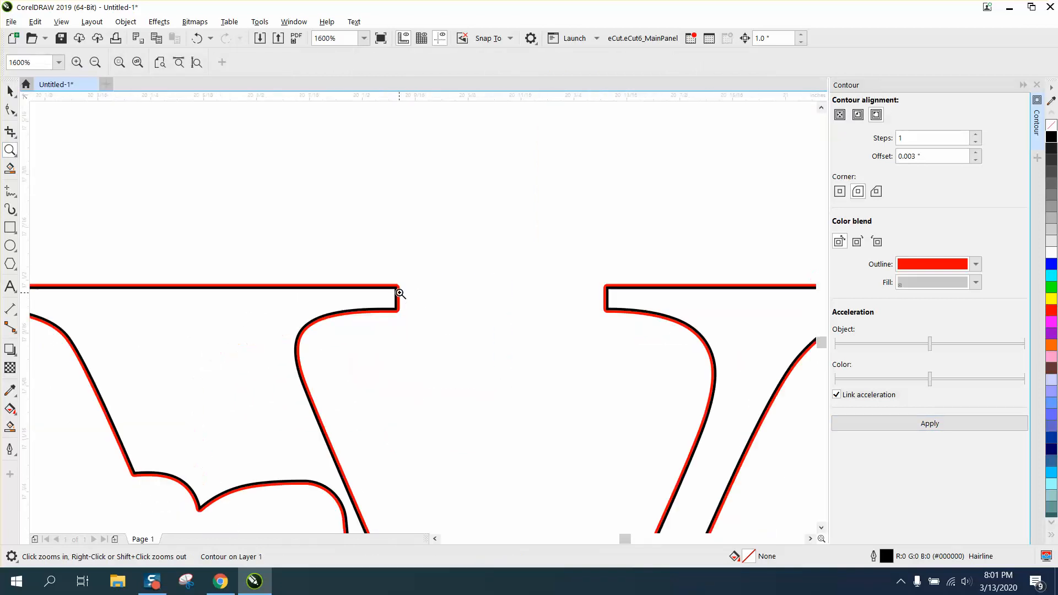
{"action": "scroll", "coordinate": [400, 293], "scroll_direction": "down", "scroll_amount": 2}
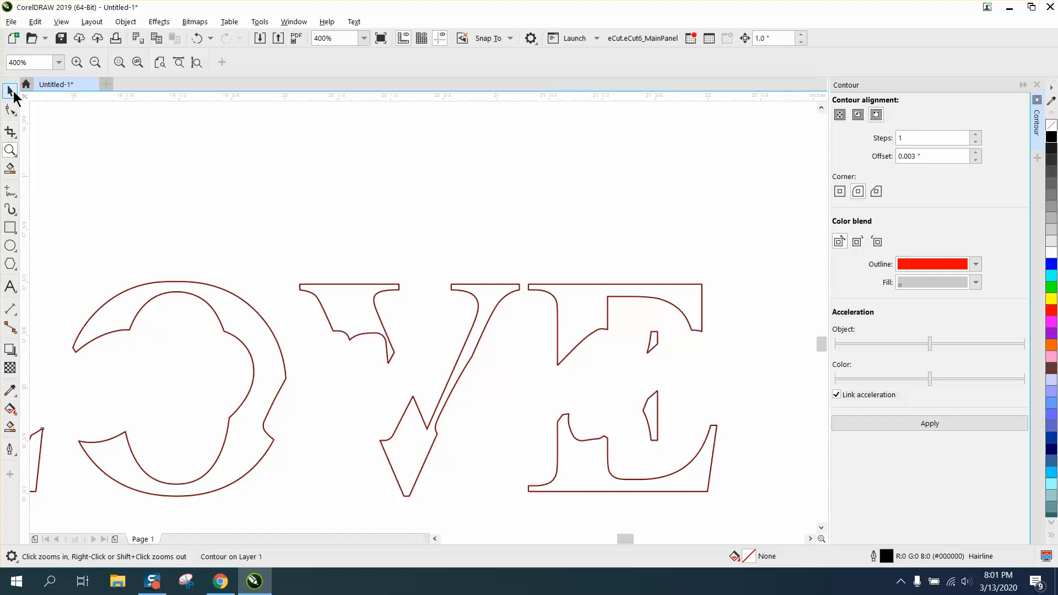
{"action": "left_click", "coordinate": [14, 98]}
{"action": "scroll", "coordinate": [347, 189], "scroll_direction": "down", "scroll_amount": 1}
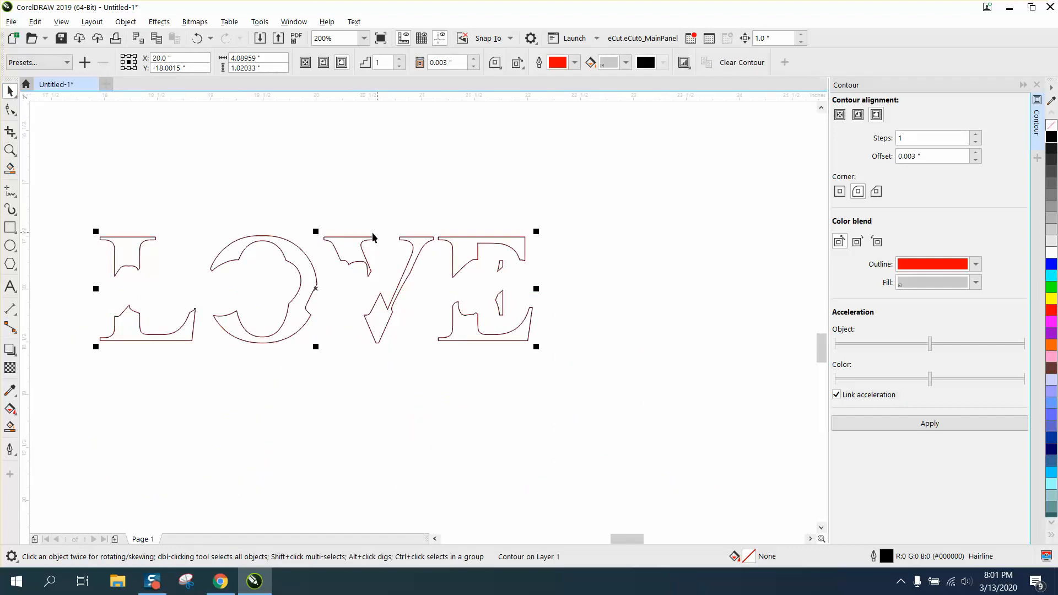
{"action": "left_click", "coordinate": [126, 22]}
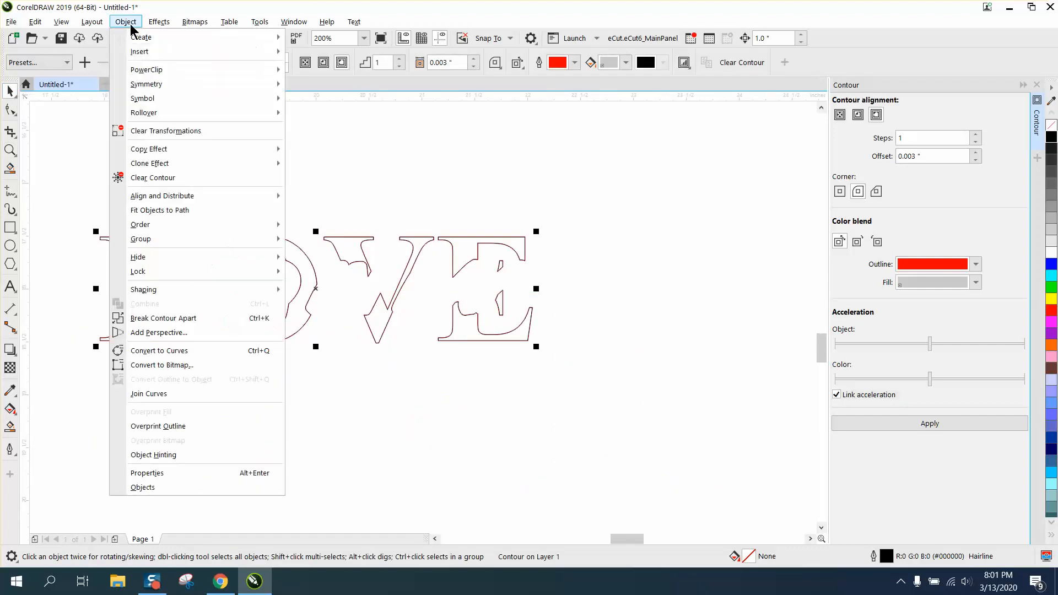
{"action": "left_click", "coordinate": [179, 318]}
{"action": "left_click", "coordinate": [224, 401]}
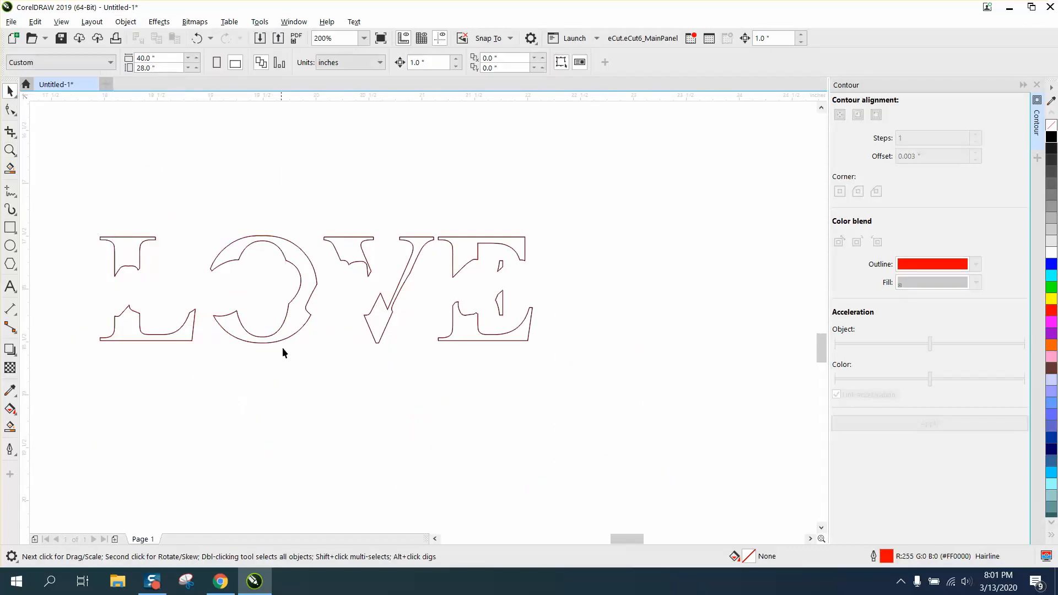
Step: Move the black original of the lower LOVE lettering down 1 inch off the red contour and delete it
{"action": "left_click", "coordinate": [303, 269]}
{"action": "key", "text": "Down"}
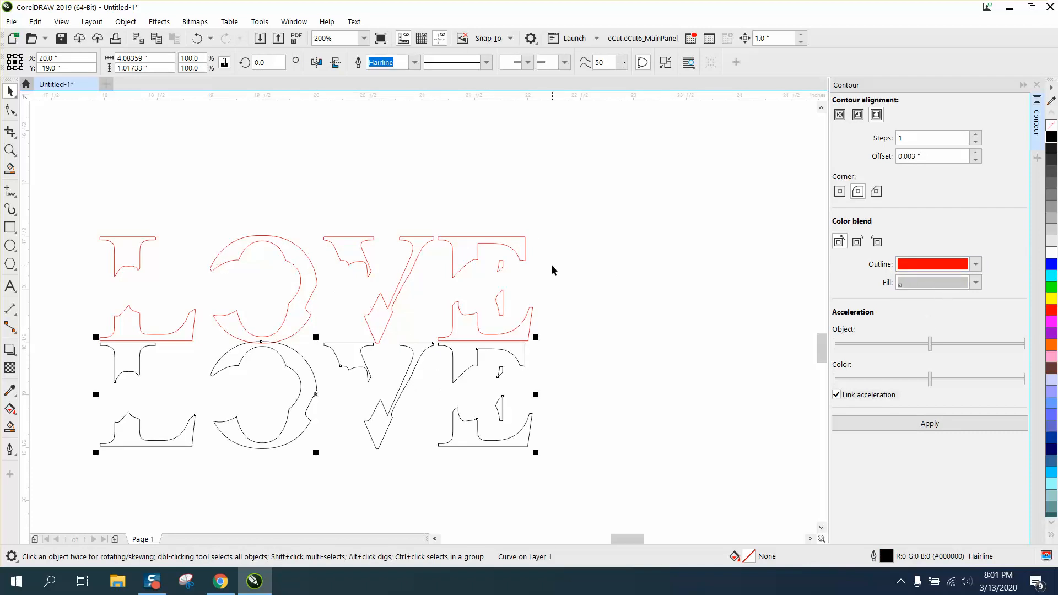
{"action": "scroll", "coordinate": [546, 268], "scroll_direction": "down", "scroll_amount": 1}
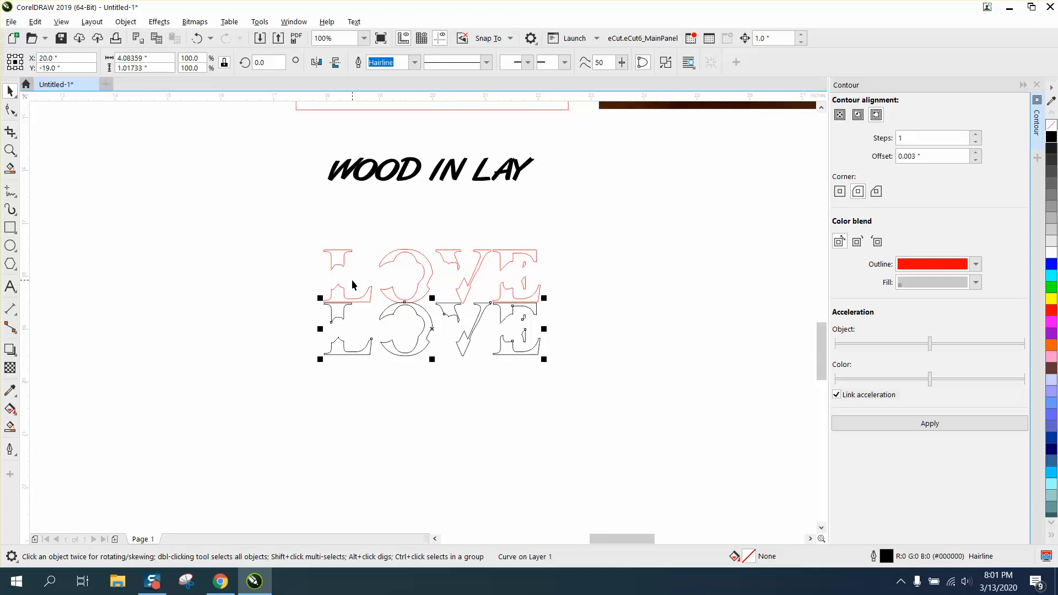
{"action": "key", "text": "Delete"}
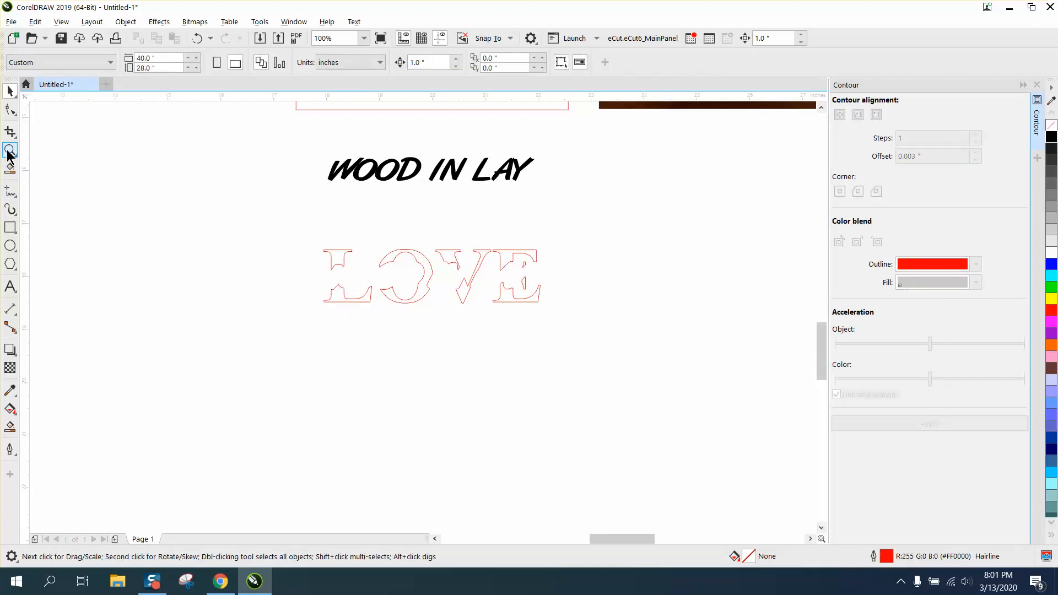
Step: Examine the remaining red LOVE outline and the reference photo of the finished wood inlay plaque
{"action": "left_click", "coordinate": [9, 150]}
{"action": "left_click_drag", "start_coordinate": [290, 245], "coordinate": [577, 335]}
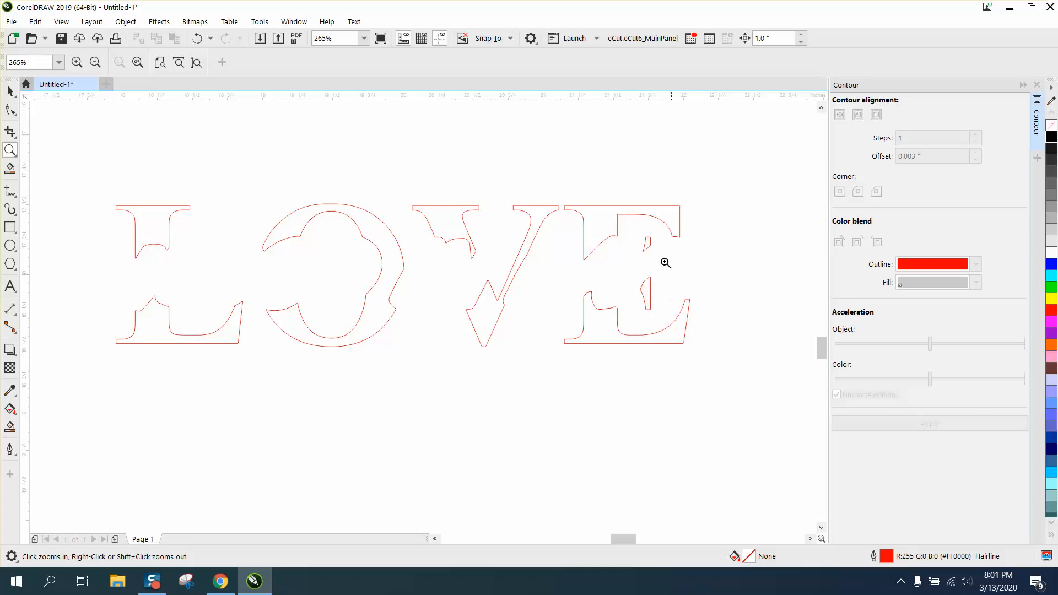
{"action": "right_click", "coordinate": [695, 289]}
{"action": "right_click", "coordinate": [688, 292]}
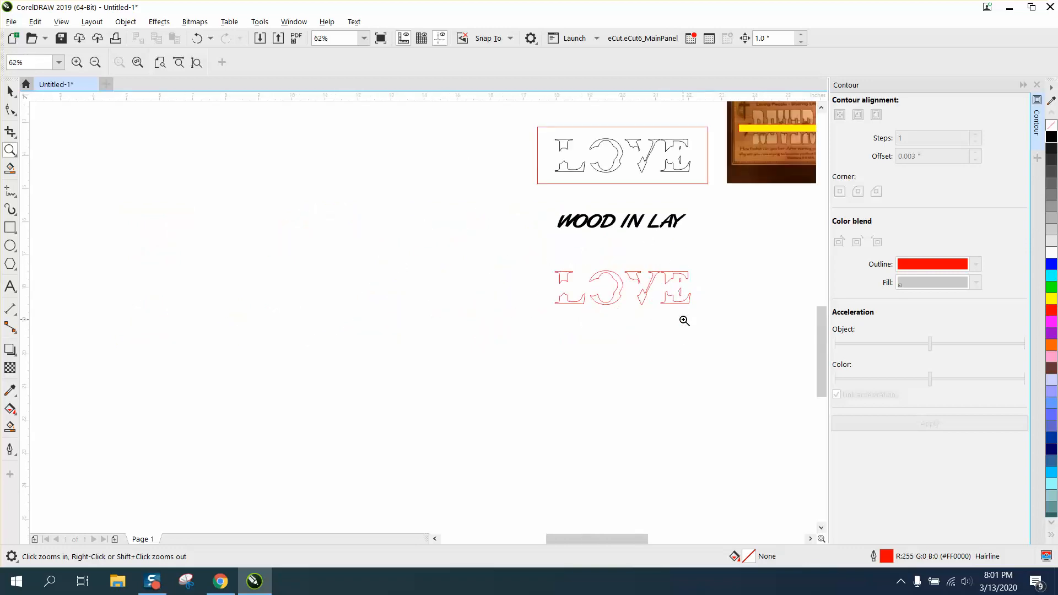
{"action": "right_click", "coordinate": [751, 160]}
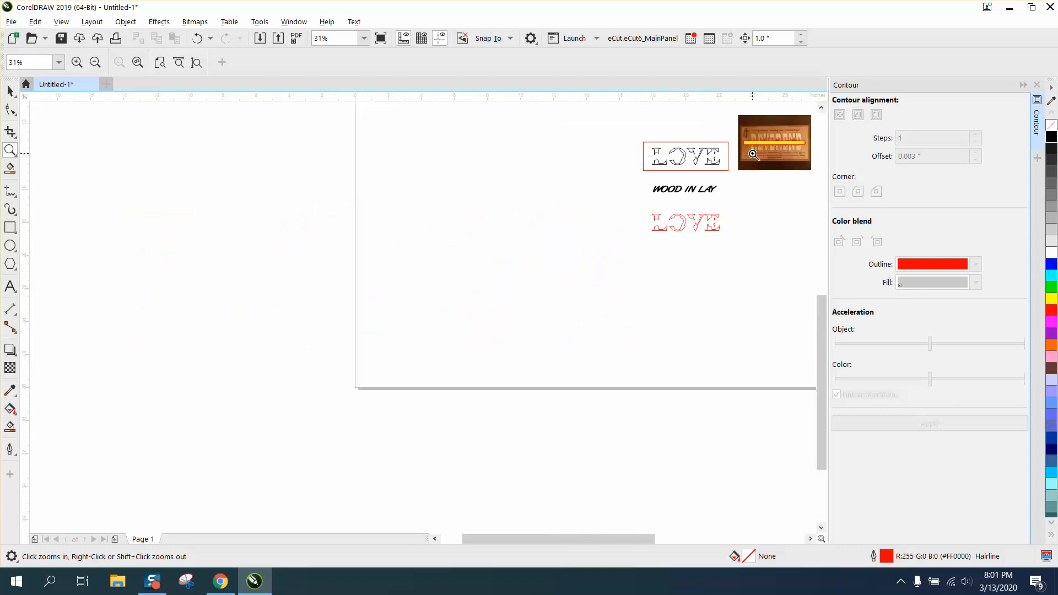
{"action": "left_click_drag", "start_coordinate": [742, 123], "coordinate": [859, 173]}
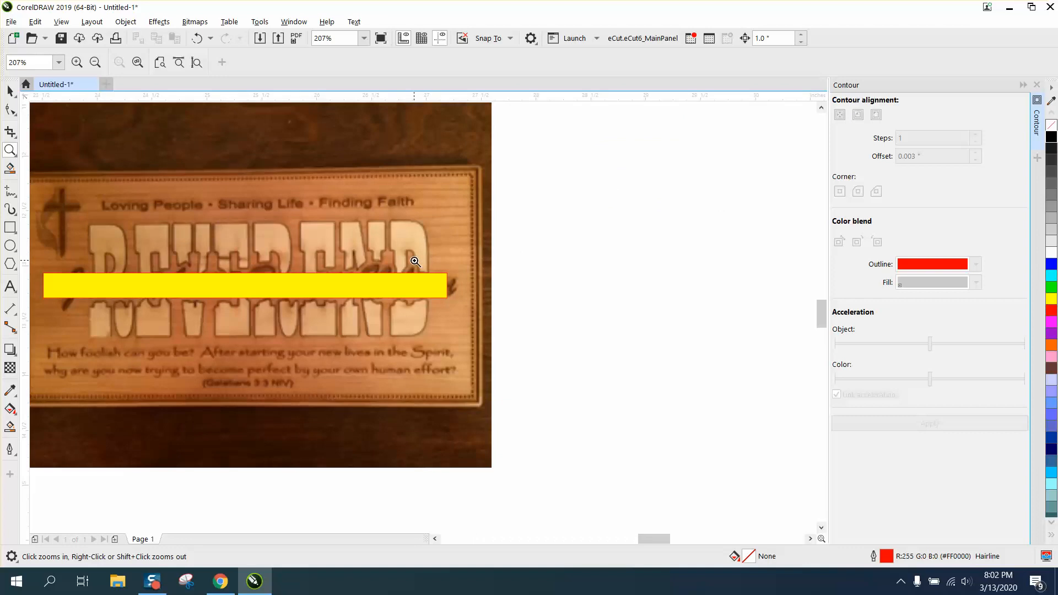
{"action": "right_click", "coordinate": [397, 238]}
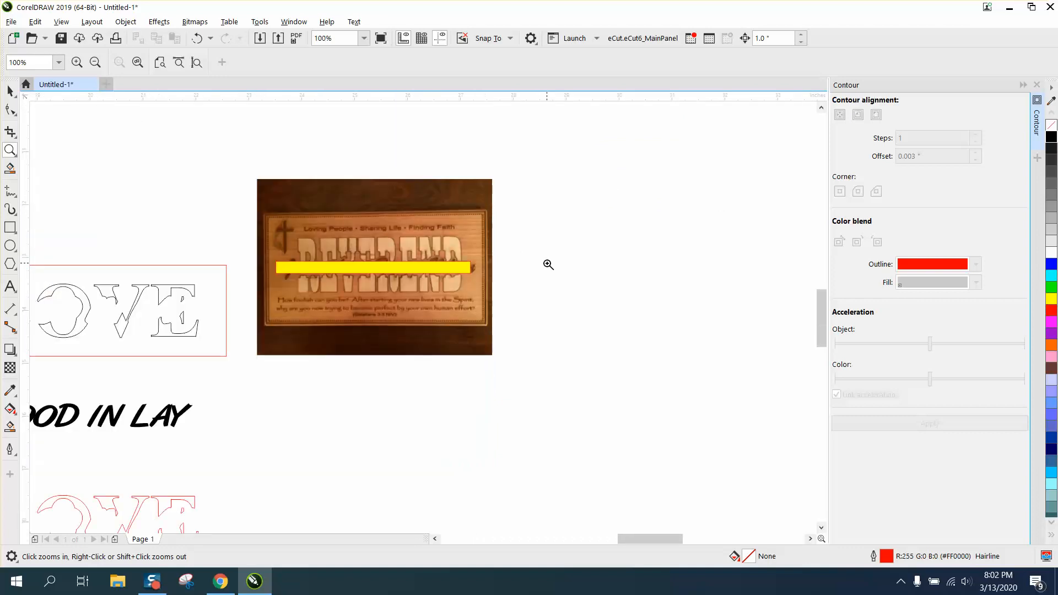
{"action": "right_click", "coordinate": [548, 265]}
{"action": "key", "text": "space"}
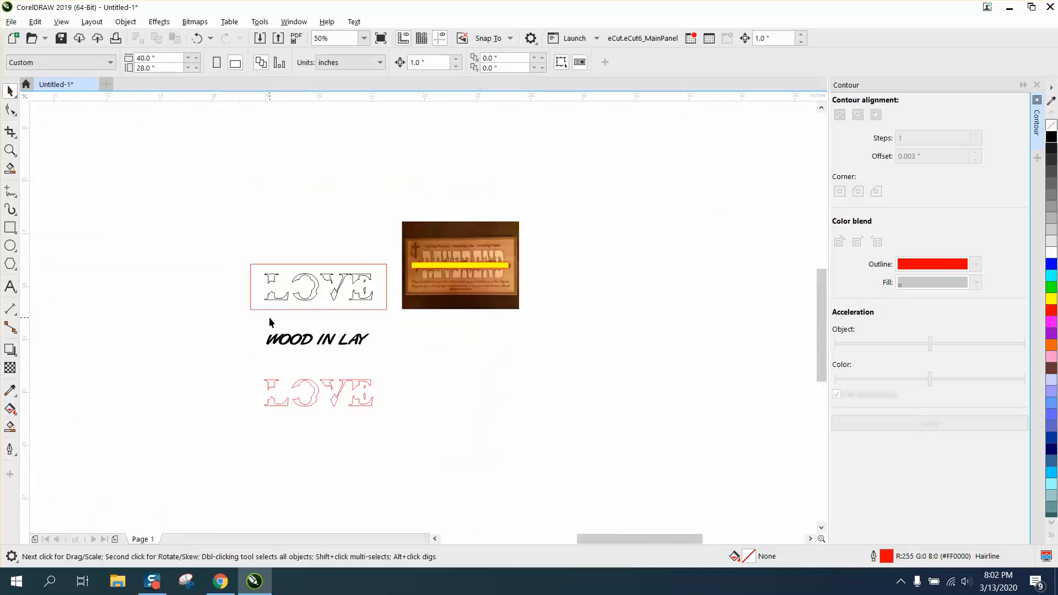
Step: Move the red LOVE outline up 4 inches onto the black LOVE inside the red rectangle
{"action": "left_click_drag", "start_coordinate": [392, 418], "coordinate": [395, 411]}
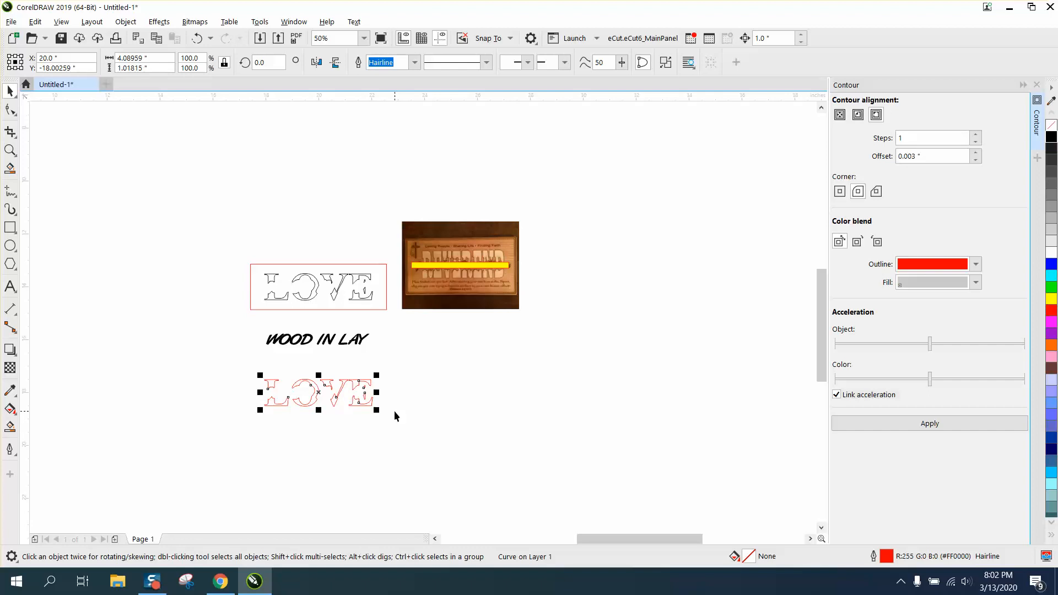
{"action": "key", "text": "Up"}
{"action": "key", "text": "Up"}
{"action": "key", "text": "Up"}
{"action": "key", "text": "Up"}
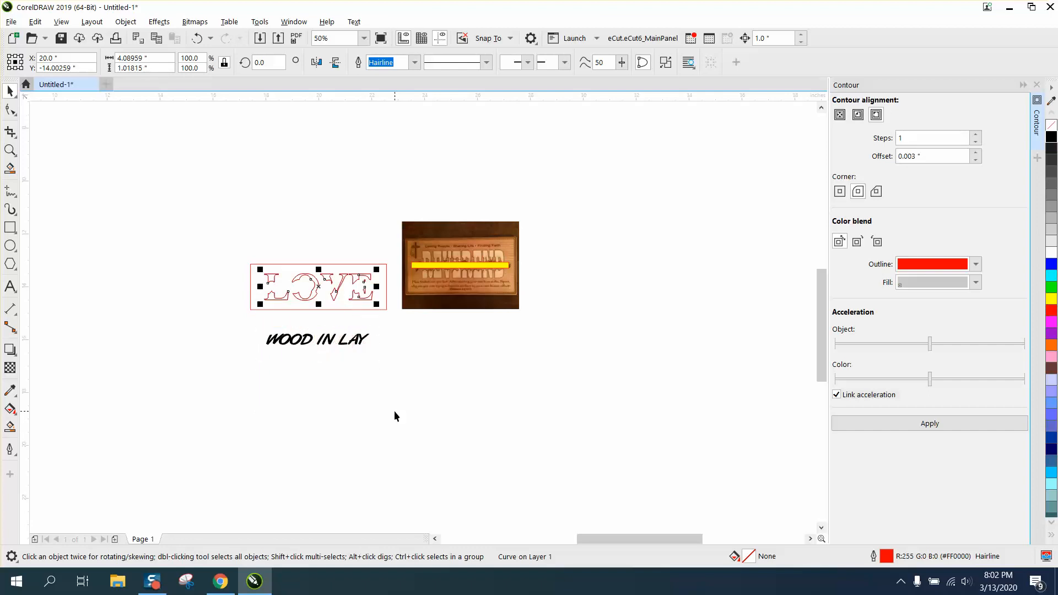
{"action": "left_click", "coordinate": [10, 150]}
{"action": "left_click_drag", "start_coordinate": [271, 246], "coordinate": [451, 378]}
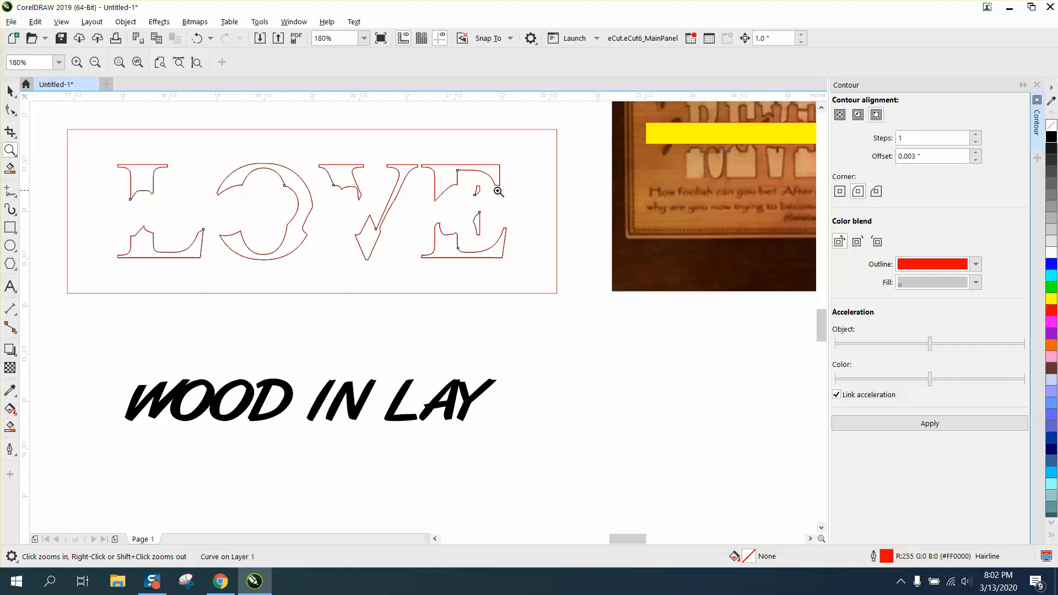
Step: Move the WOOD IN LAY text up 2 inches so it overlays the LOVE lettering in the rectangle
{"action": "left_click", "coordinate": [10, 90]}
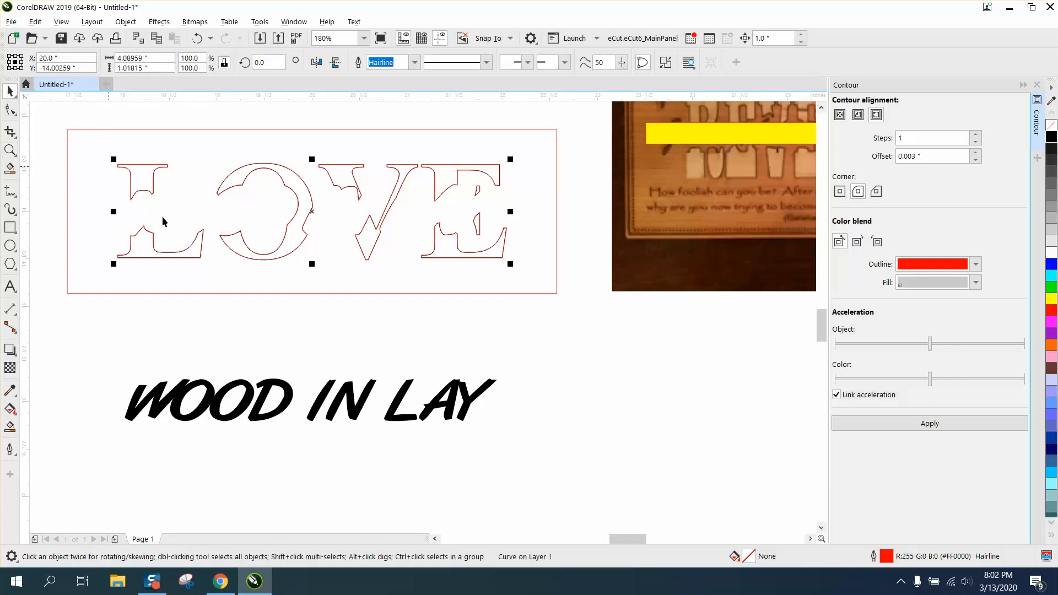
{"action": "left_click", "coordinate": [280, 384]}
{"action": "key", "text": "Up"}
{"action": "key", "text": "Up"}
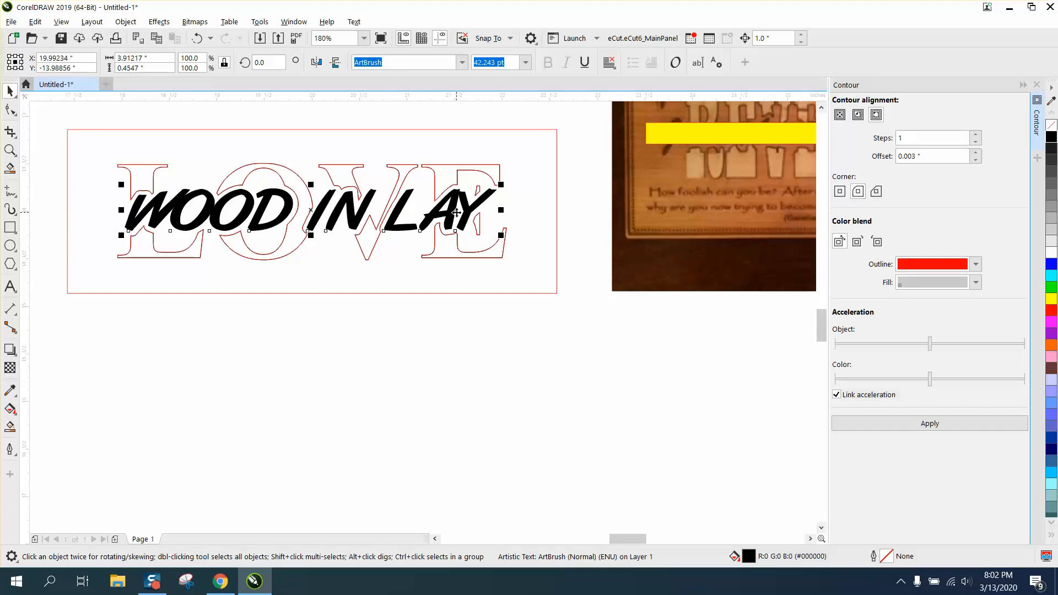
Step: Move the rectangle, both LOVE outlines and the WOOD IN LAY text together to the page's upper-left corner
{"action": "scroll", "coordinate": [457, 213], "scroll_direction": "down", "scroll_amount": 2}
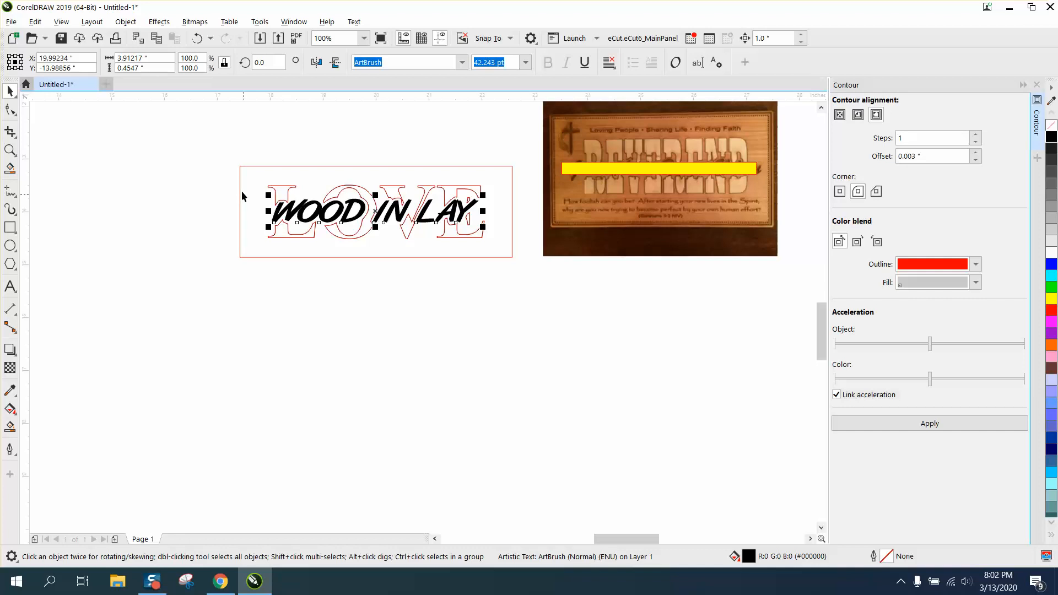
{"action": "scroll", "coordinate": [259, 168], "scroll_direction": "down", "scroll_amount": 4}
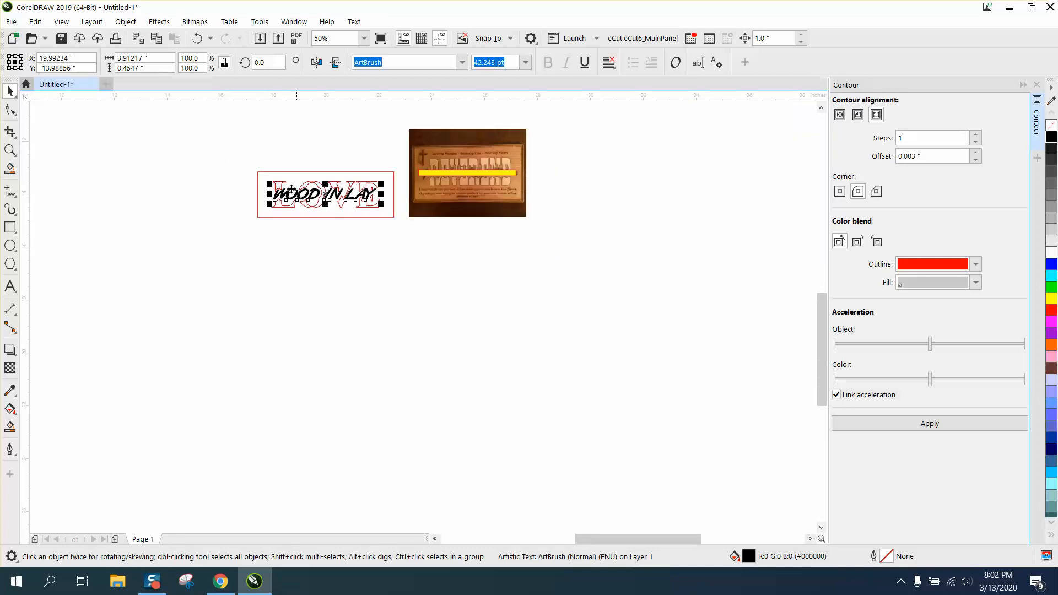
{"action": "scroll", "coordinate": [352, 222], "scroll_direction": "down", "scroll_amount": 1}
{"action": "left_click_drag", "start_coordinate": [239, 156], "coordinate": [191, 104]}
Step: Examine the combined LOVE and WOOD IN LAY design up close at the page corner
{"action": "left_click", "coordinate": [11, 151]}
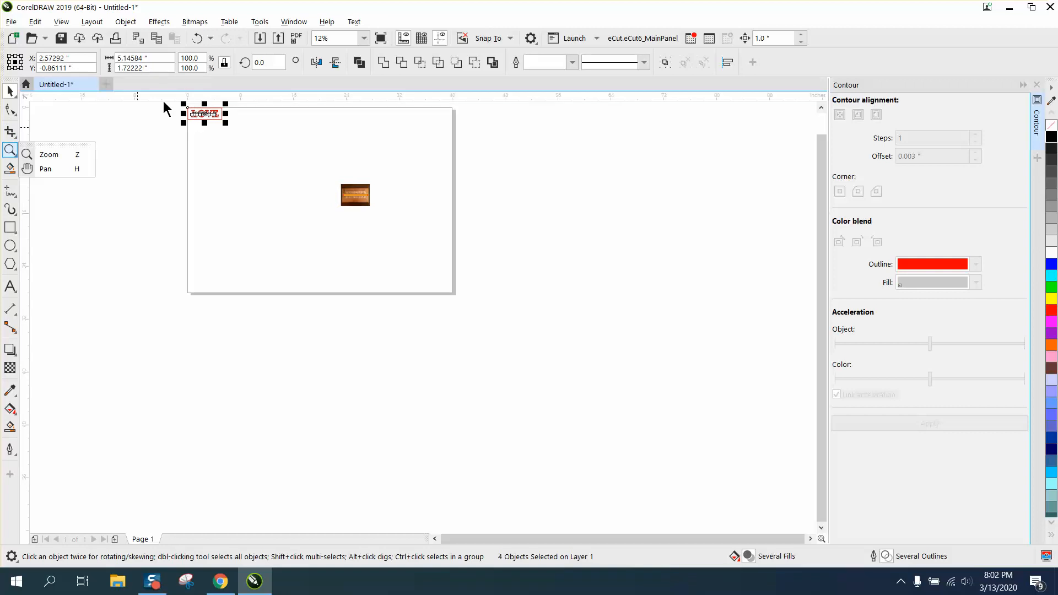
{"action": "left_click", "coordinate": [51, 154]}
{"action": "left_click_drag", "start_coordinate": [186, 98], "coordinate": [255, 130]}
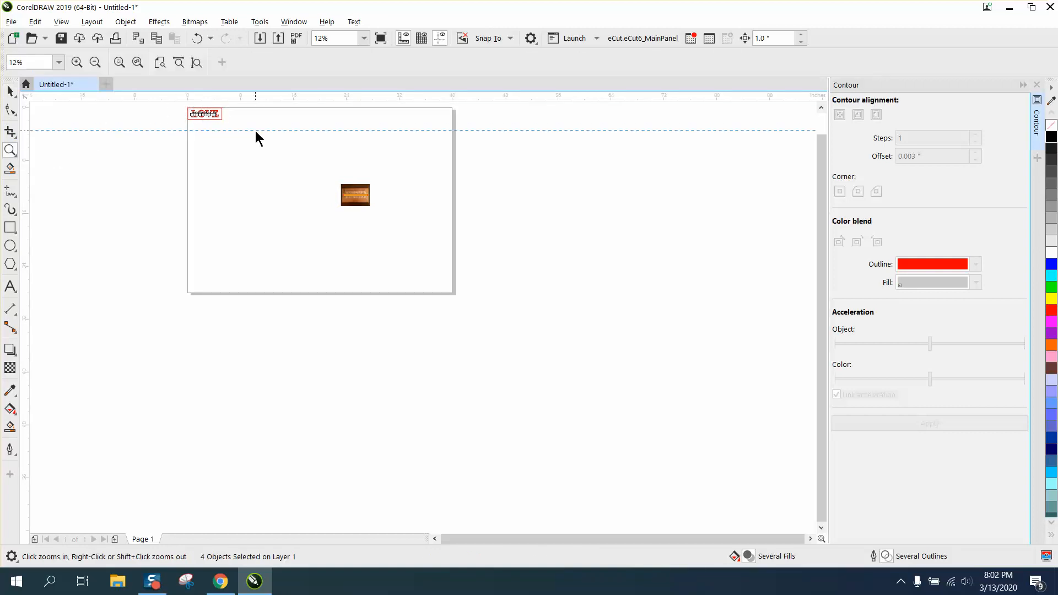
{"action": "left_click", "coordinate": [11, 133]}
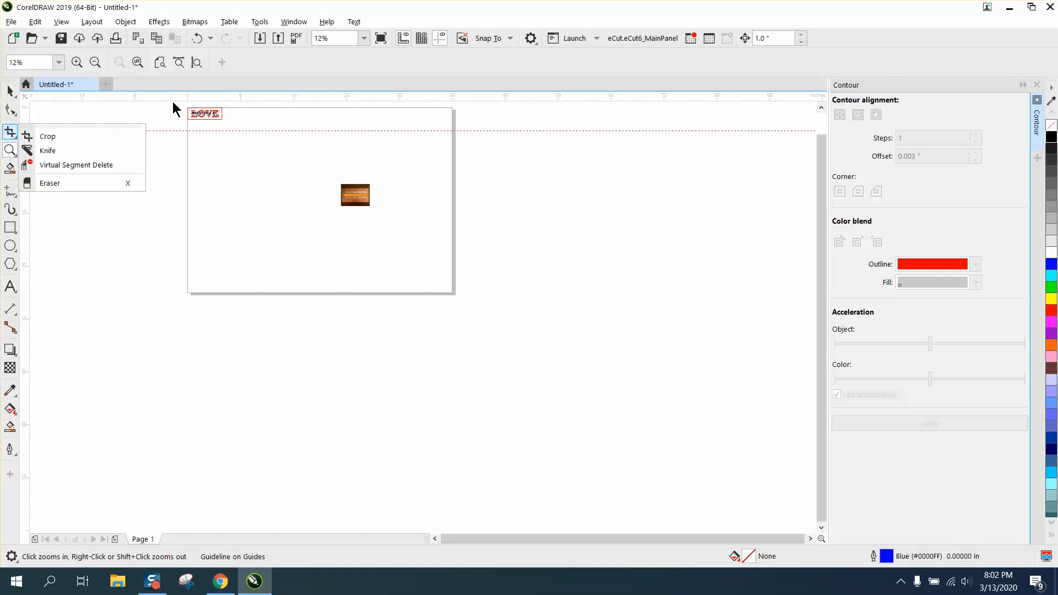
{"action": "left_click", "coordinate": [89, 135]}
{"action": "left_click", "coordinate": [13, 94]}
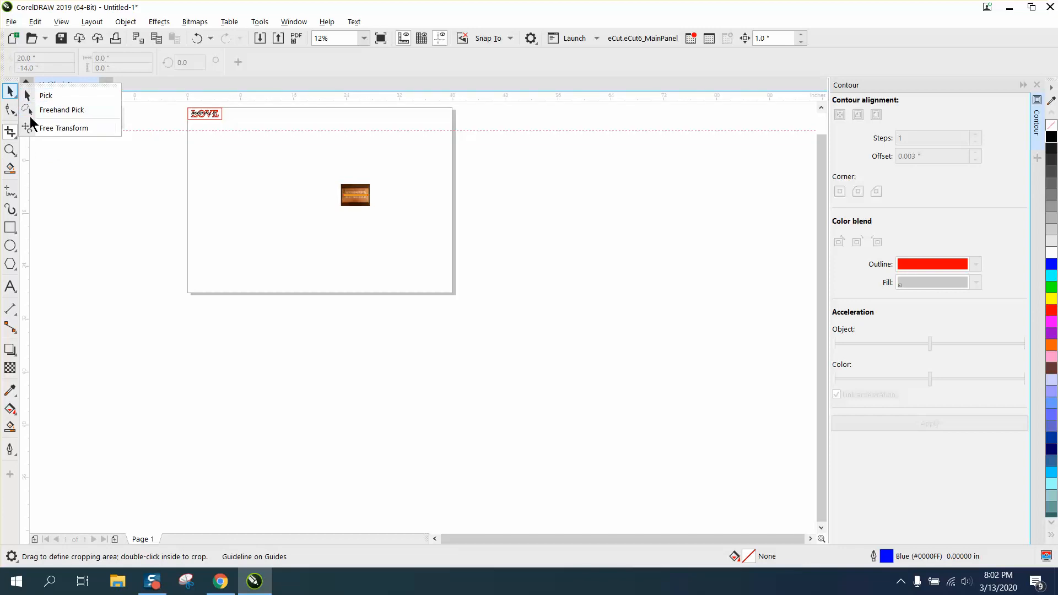
{"action": "mouse_move", "coordinate": [12, 149]}
{"action": "left_click", "coordinate": [49, 154]}
{"action": "left_click_drag", "start_coordinate": [177, 108], "coordinate": [275, 146]}
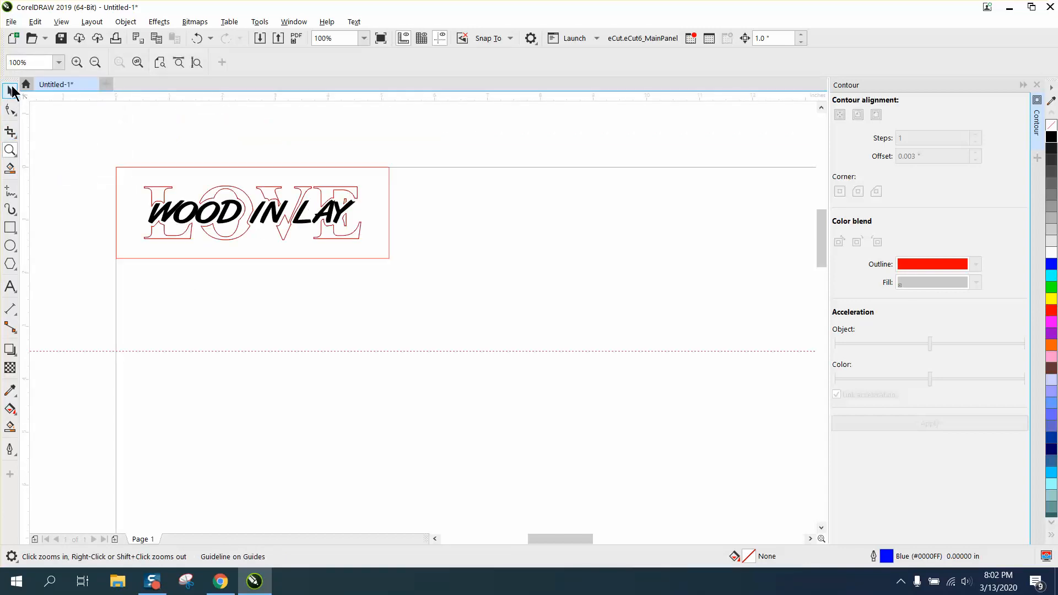
{"action": "left_click", "coordinate": [10, 91]}
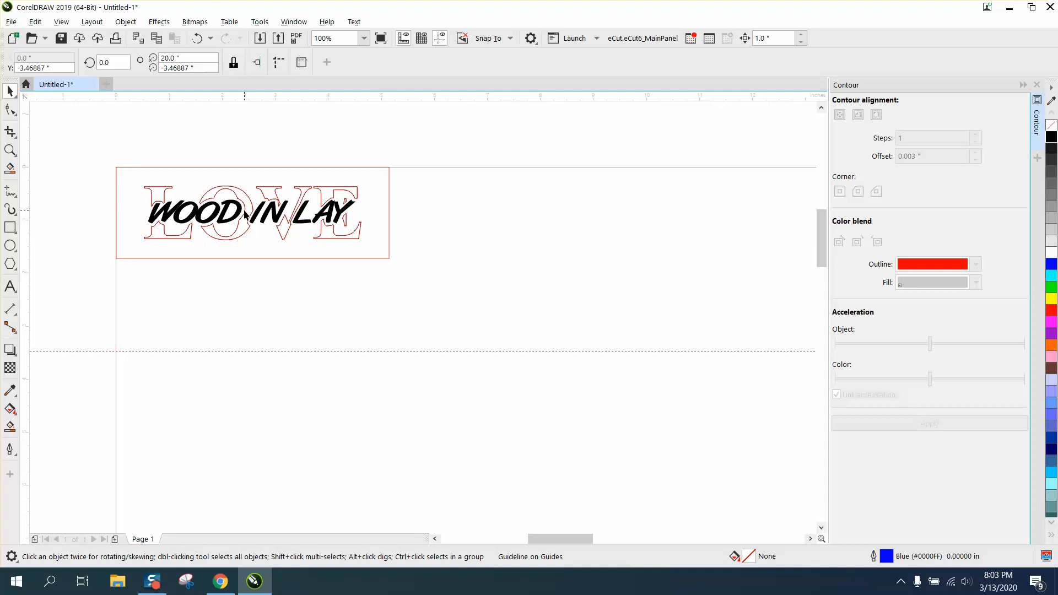
{"action": "scroll", "coordinate": [245, 214], "scroll_direction": "down", "scroll_amount": 2}
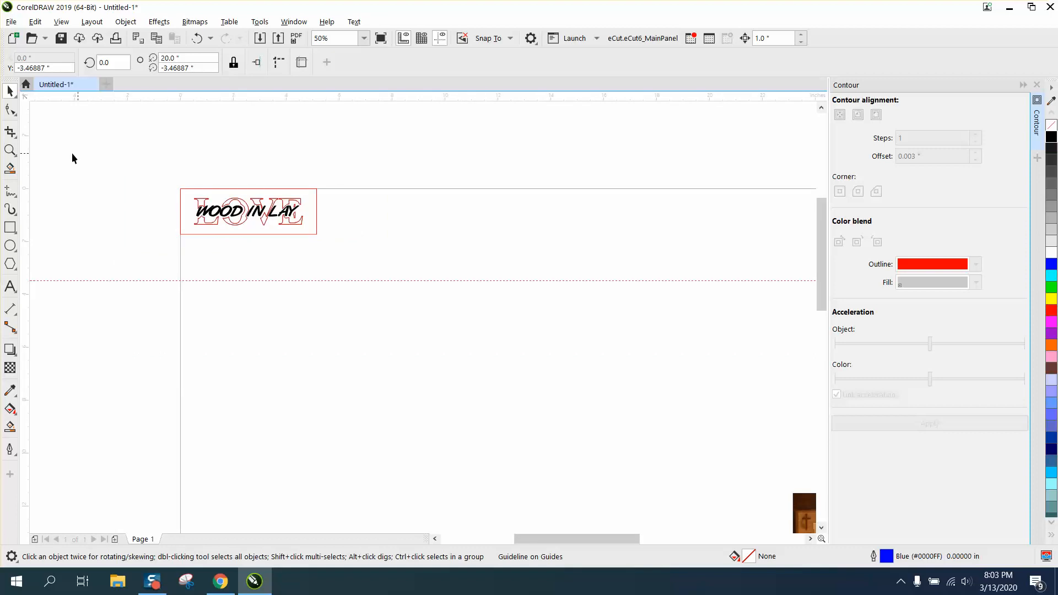
{"action": "left_click", "coordinate": [10, 149]}
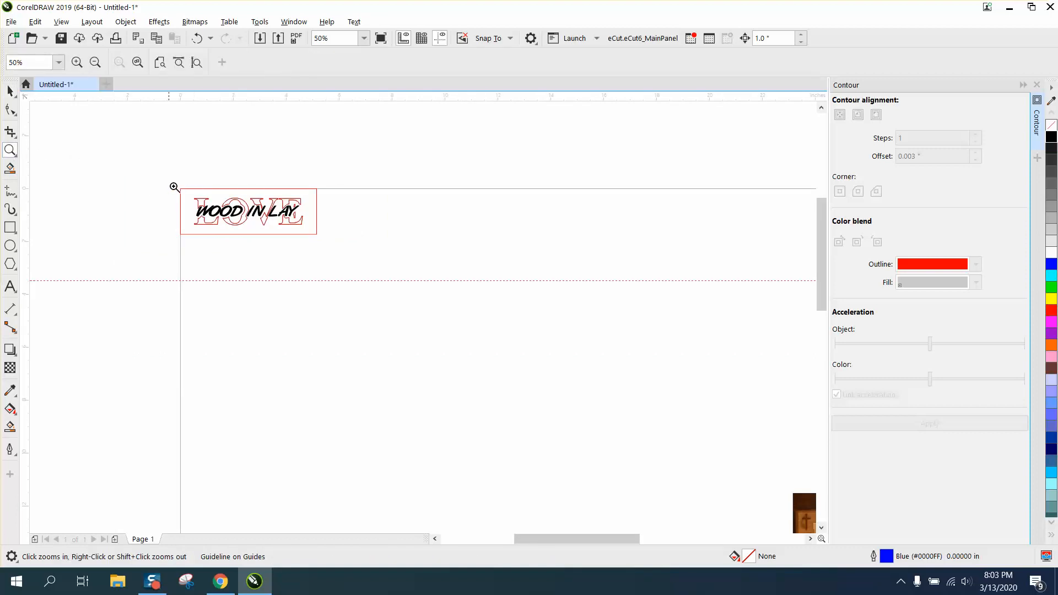
{"action": "left_click", "coordinate": [374, 263]}
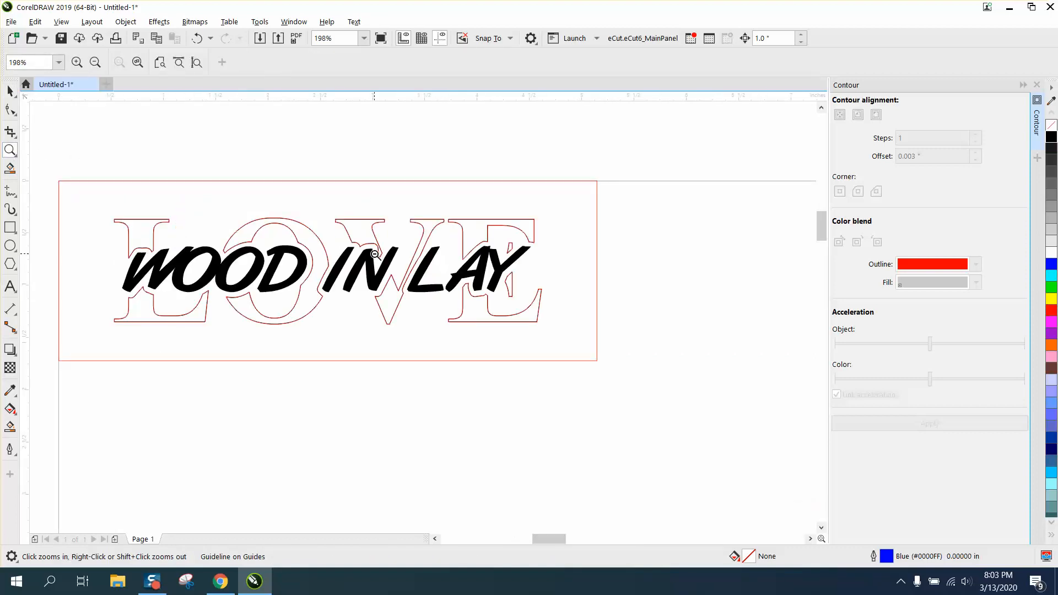